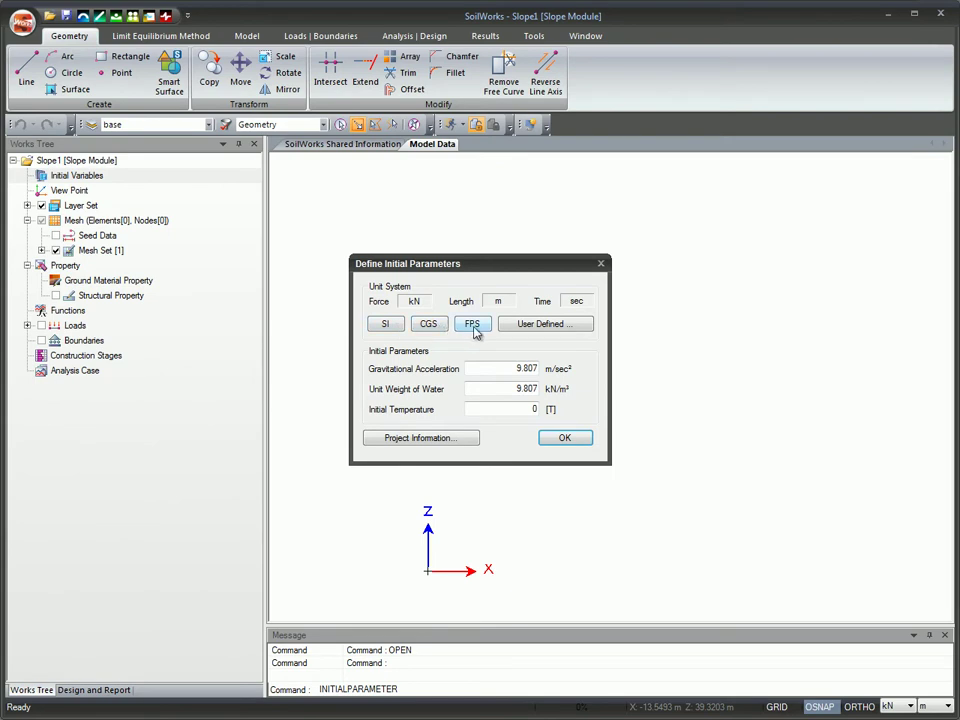
Step: Set User Defined initial parameters in kN, m and sec, with gravity and water unit weight 9.807
left_click(517, 332)
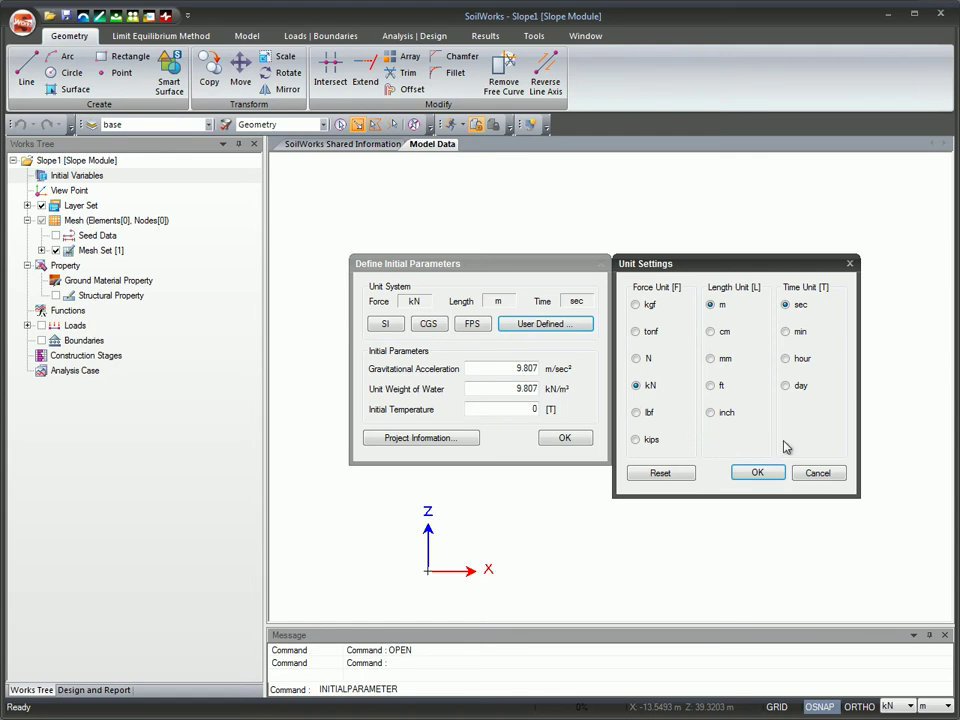
left_click(757, 473)
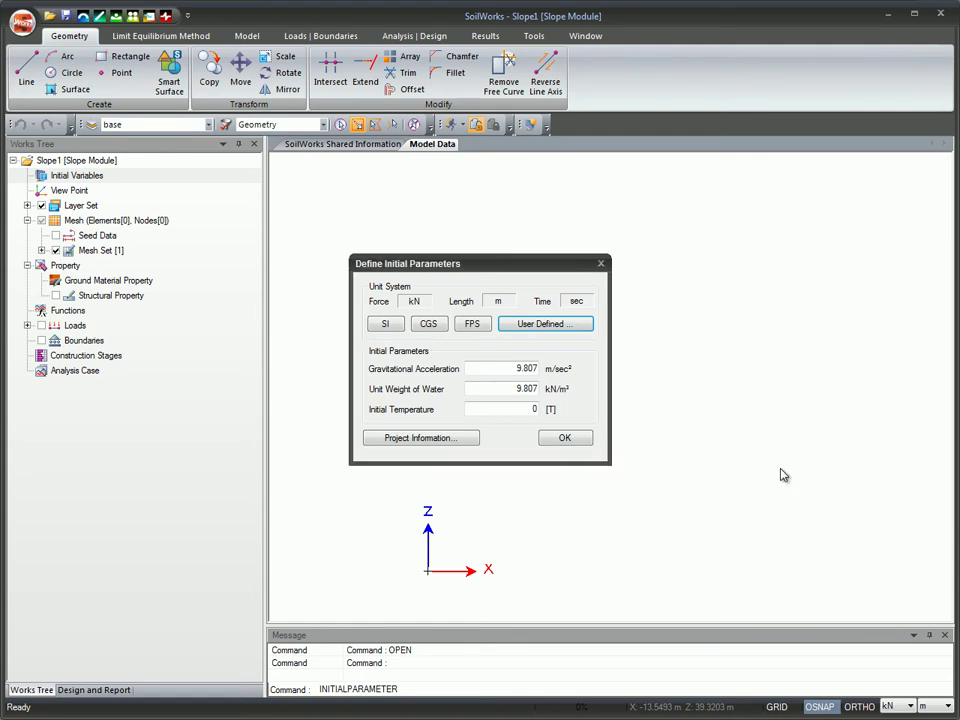
left_click(586, 446)
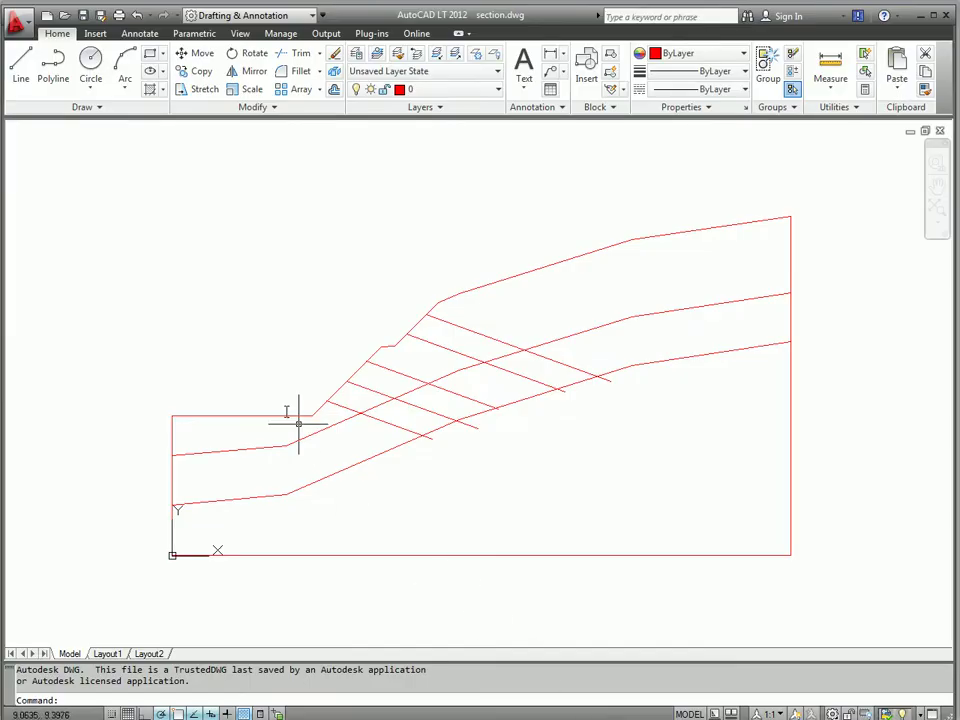
Step: Copy all 23 objects of the section.dwg cross-section and return to SoilWorks
left_click(141, 191)
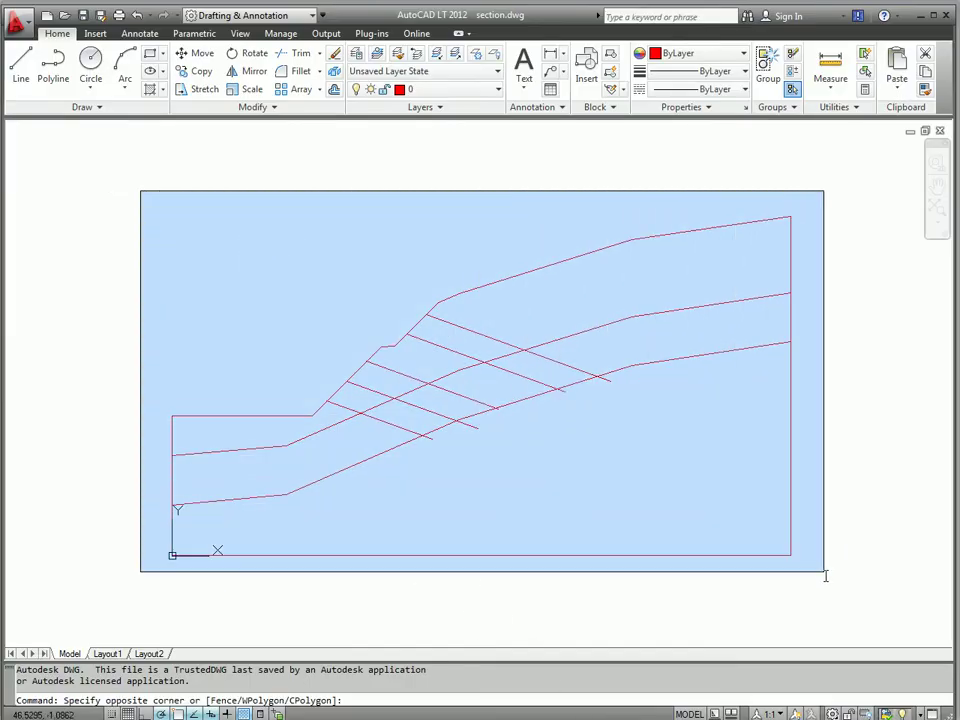
left_click(827, 582)
key("ctrl+c")
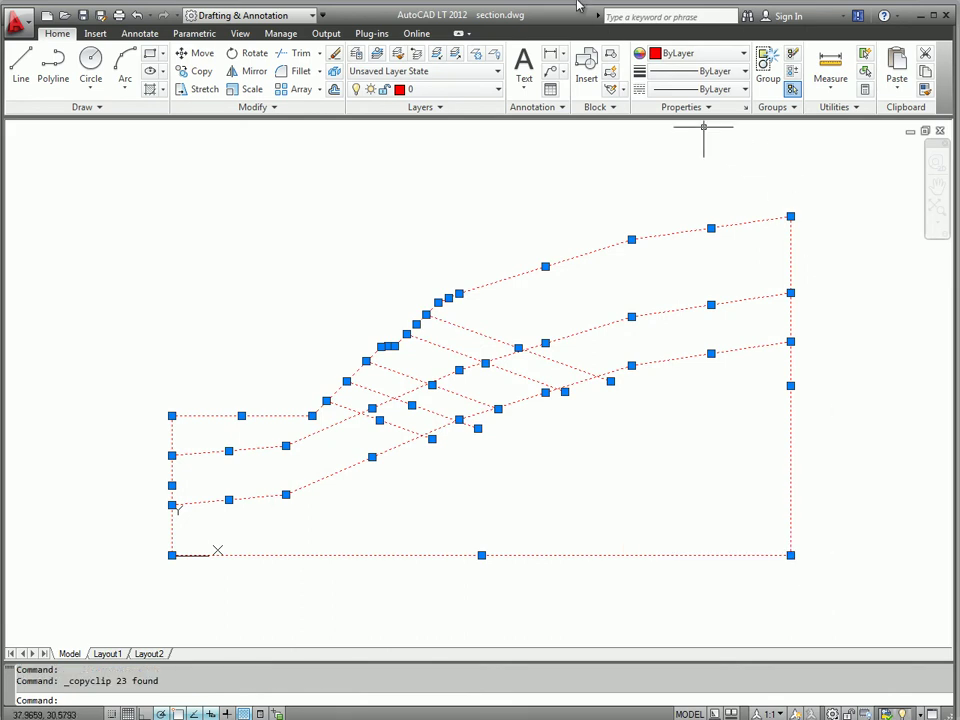
key("alt+Tab")
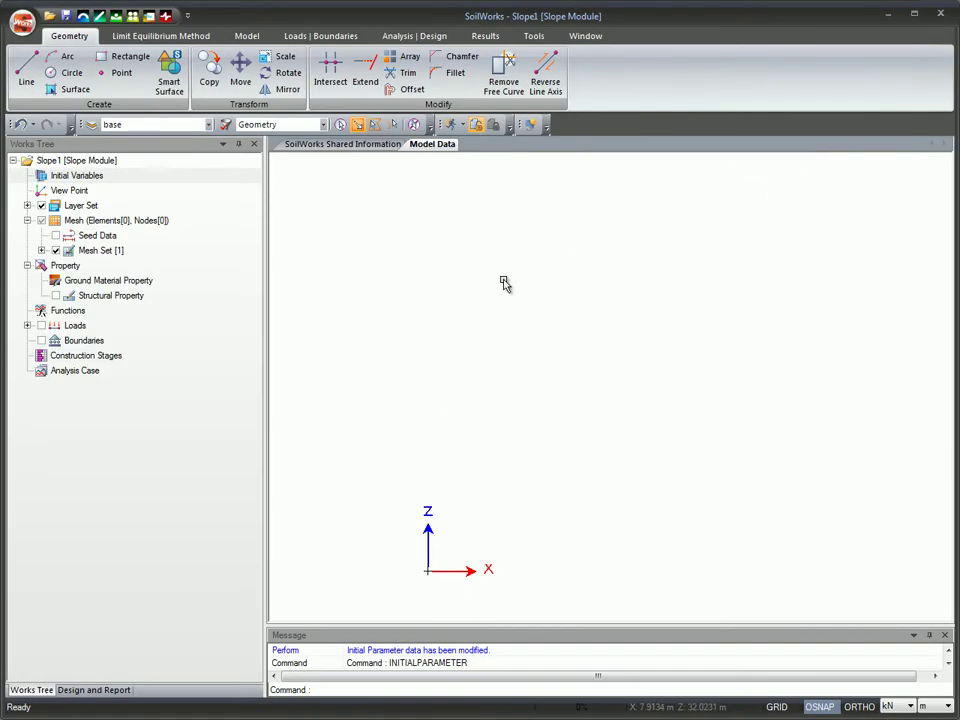
Step: Paste the slope section at the axis origin and zoom to extents with Z, E
key("ctrl+v")
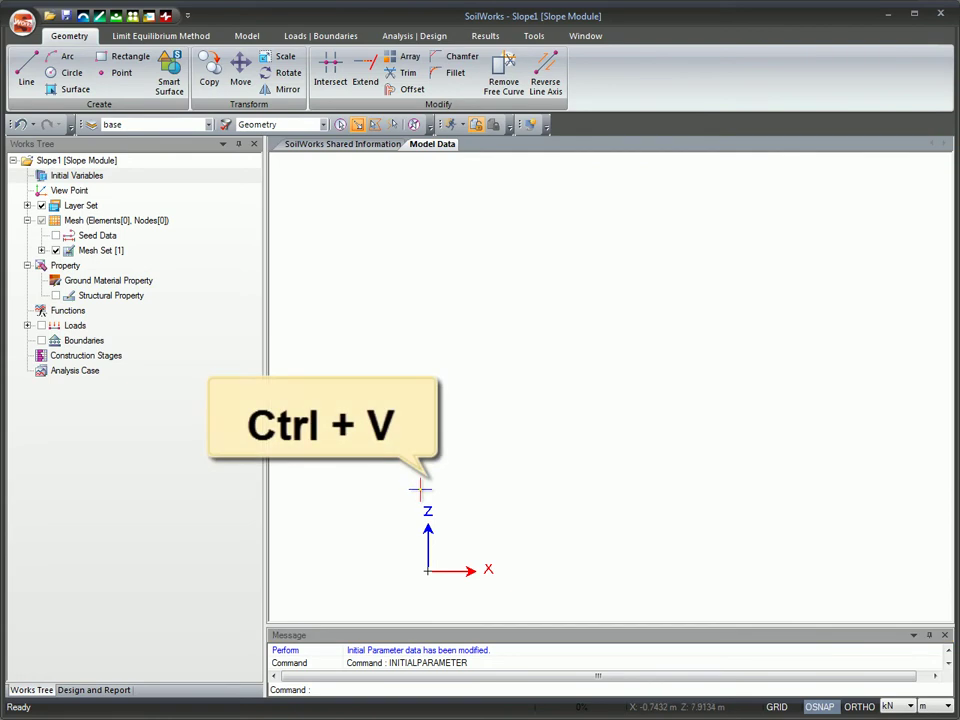
left_click(428, 571)
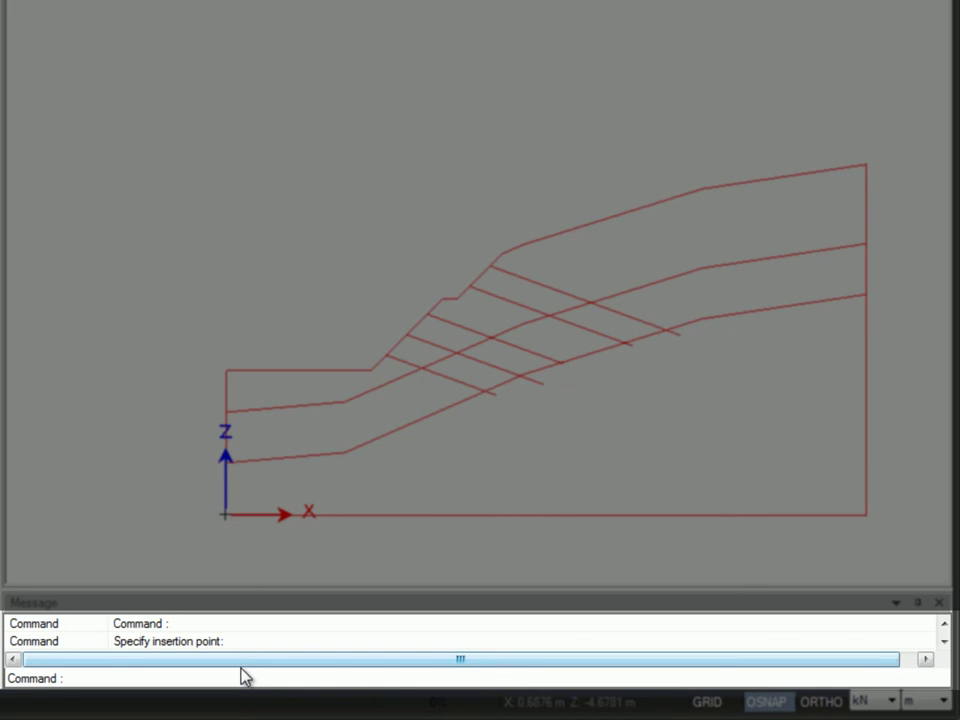
type("z")
key("Return")
type("e")
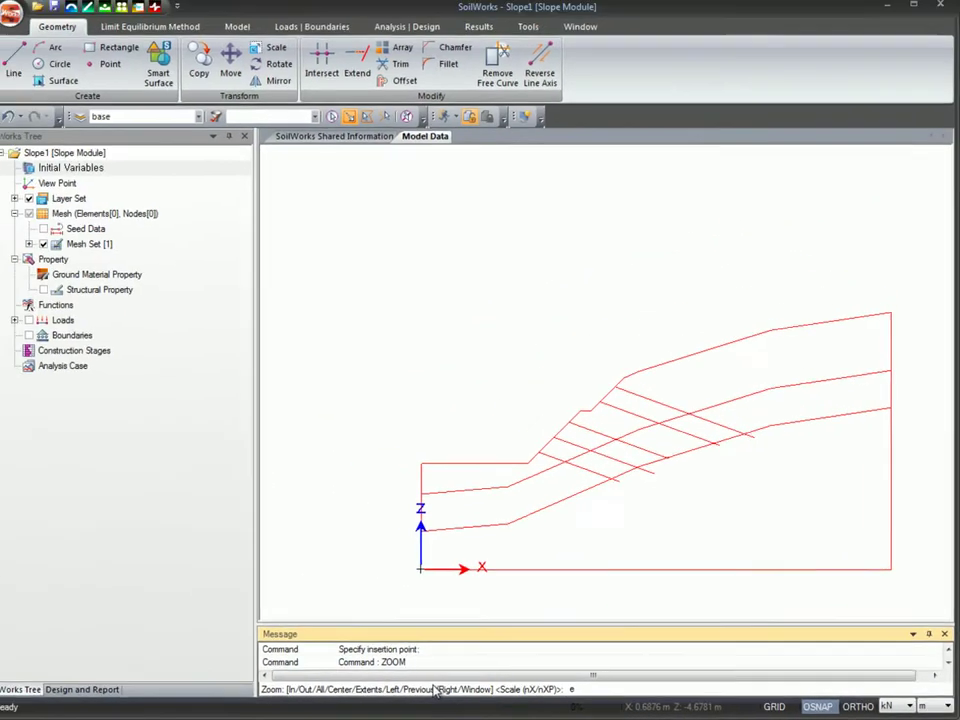
key("Return")
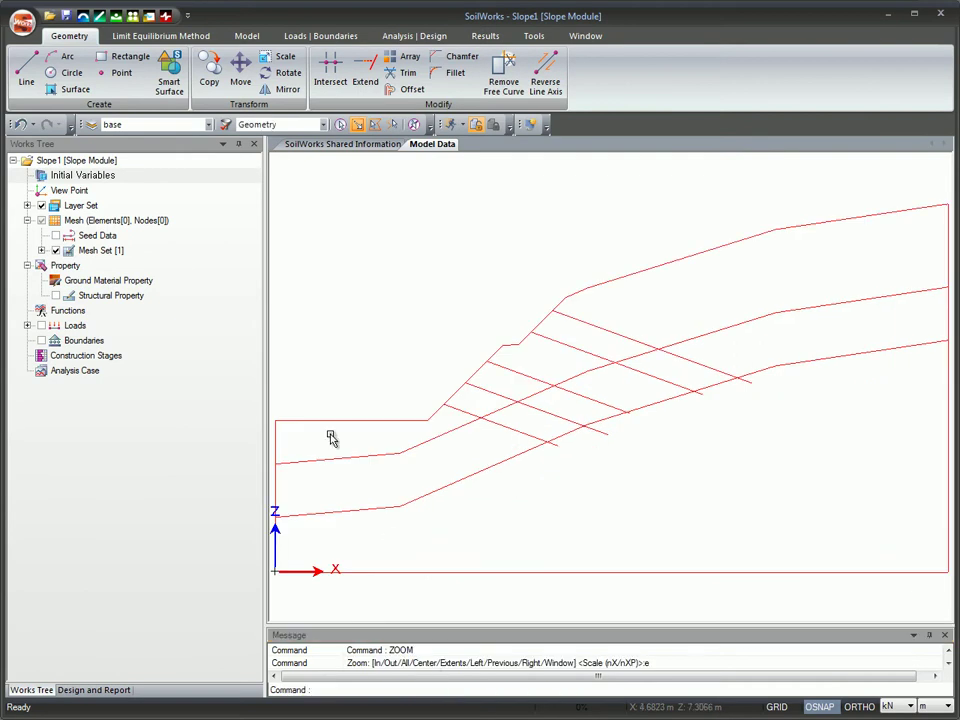
left_click(168, 38)
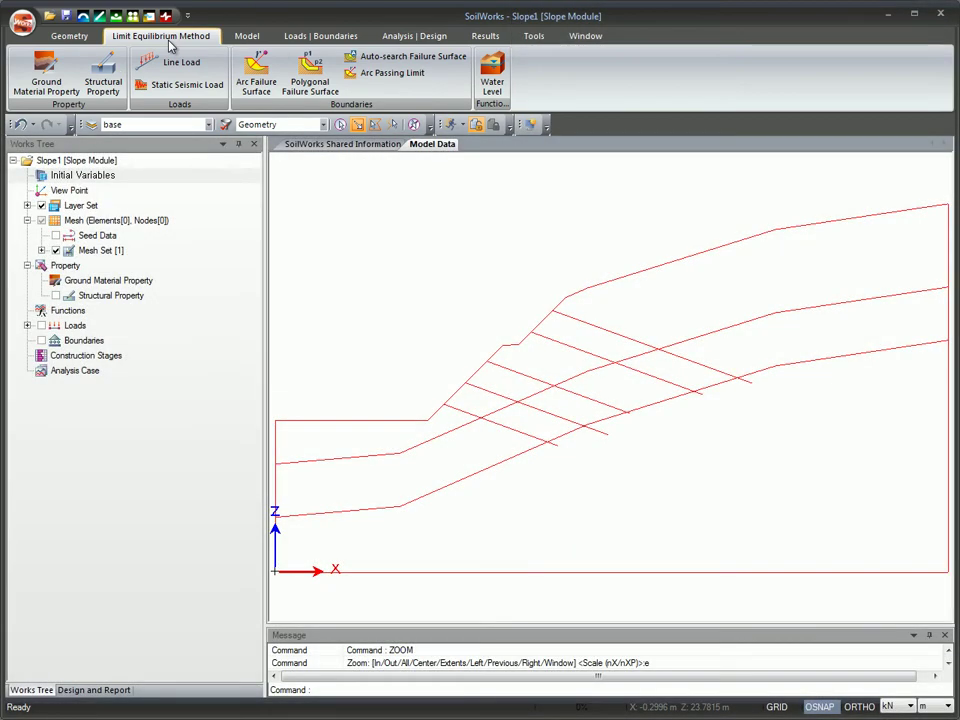
Step: Open Weathered Soil in Ground Material Property and keep its Mohr-Coulomb (LEM) model type
left_click(62, 63)
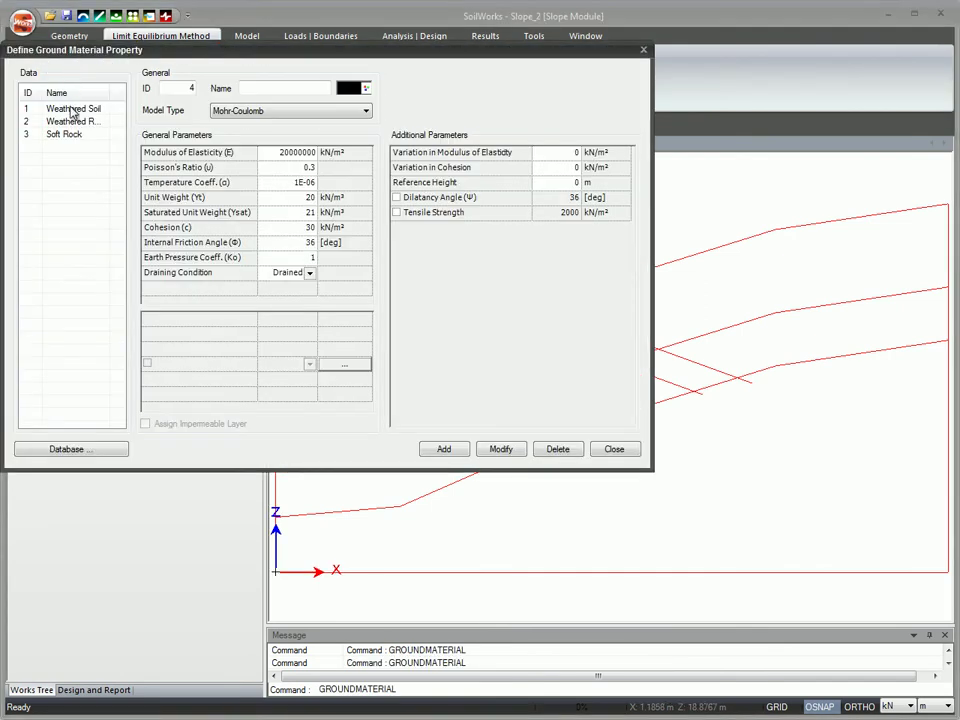
left_click(73, 110)
left_click(307, 112)
left_click(307, 125)
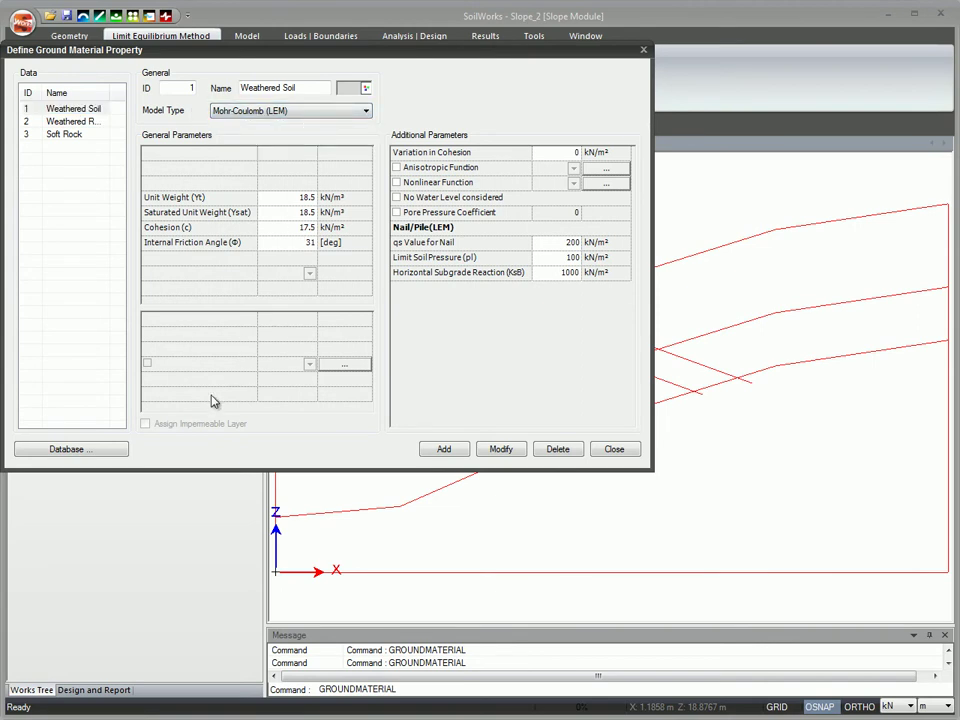
Step: Check the material database, keeping 1.0 Gneiss#1, and close both dialogs
left_click(108, 452)
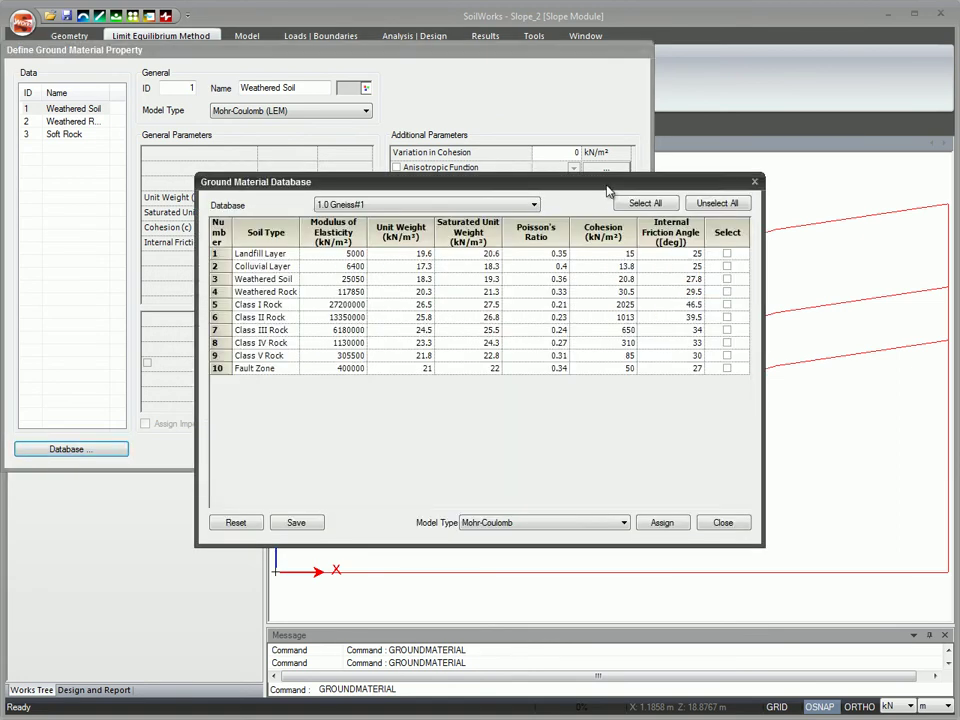
left_click(534, 204)
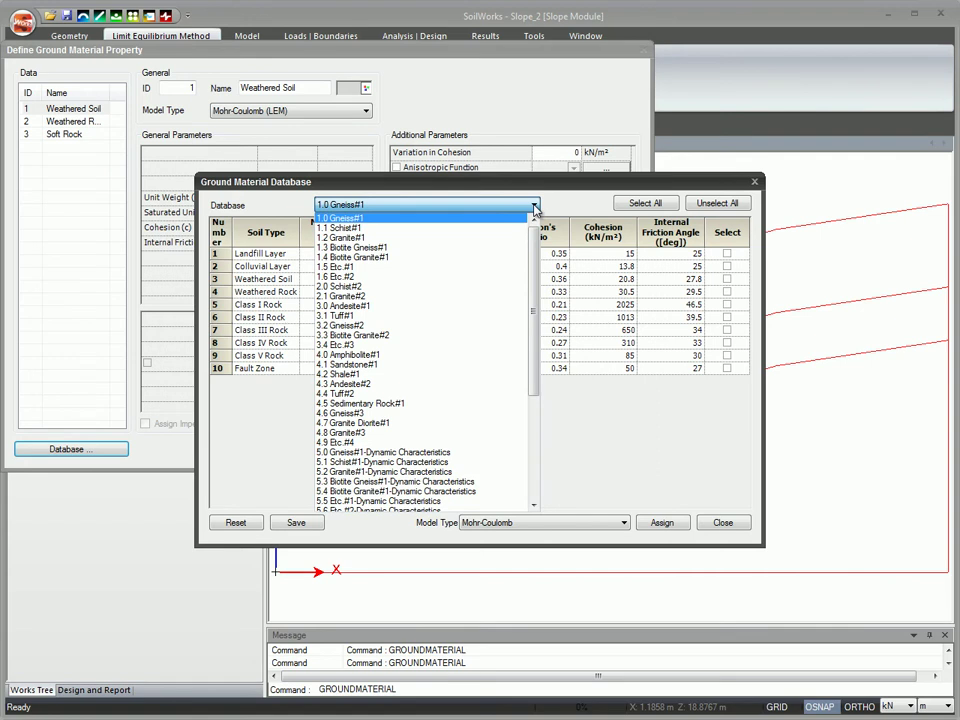
left_click(534, 207)
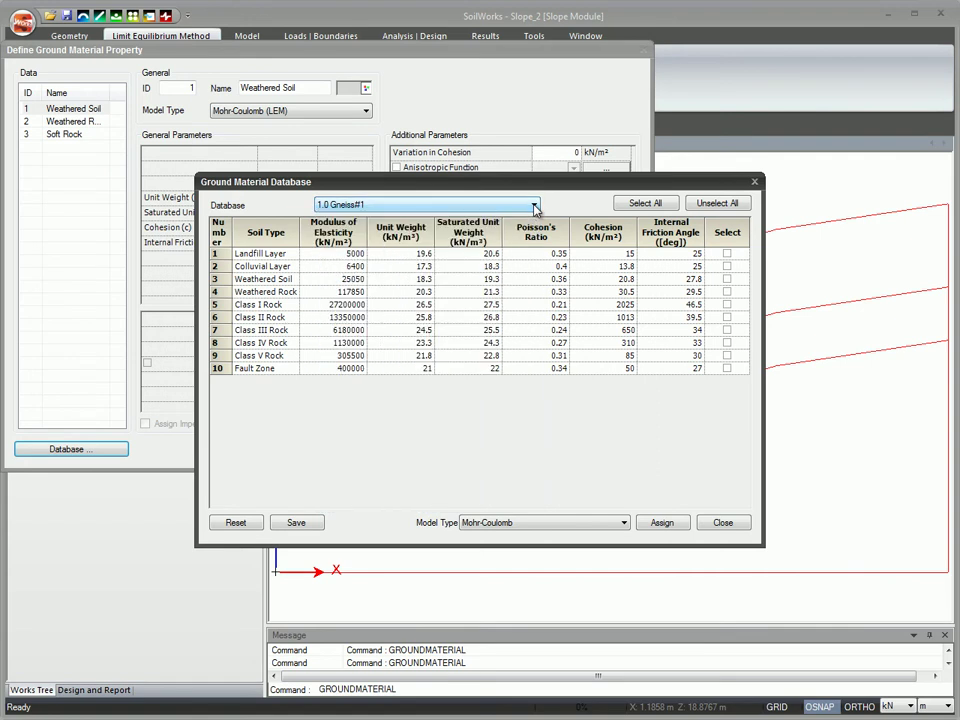
left_click(718, 524)
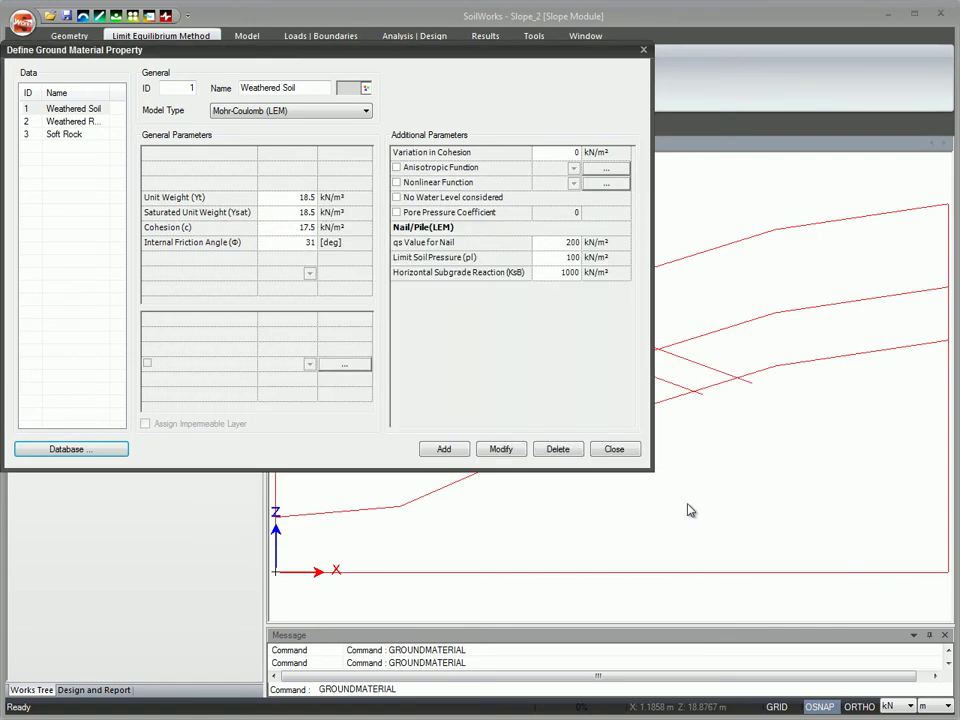
left_click(615, 450)
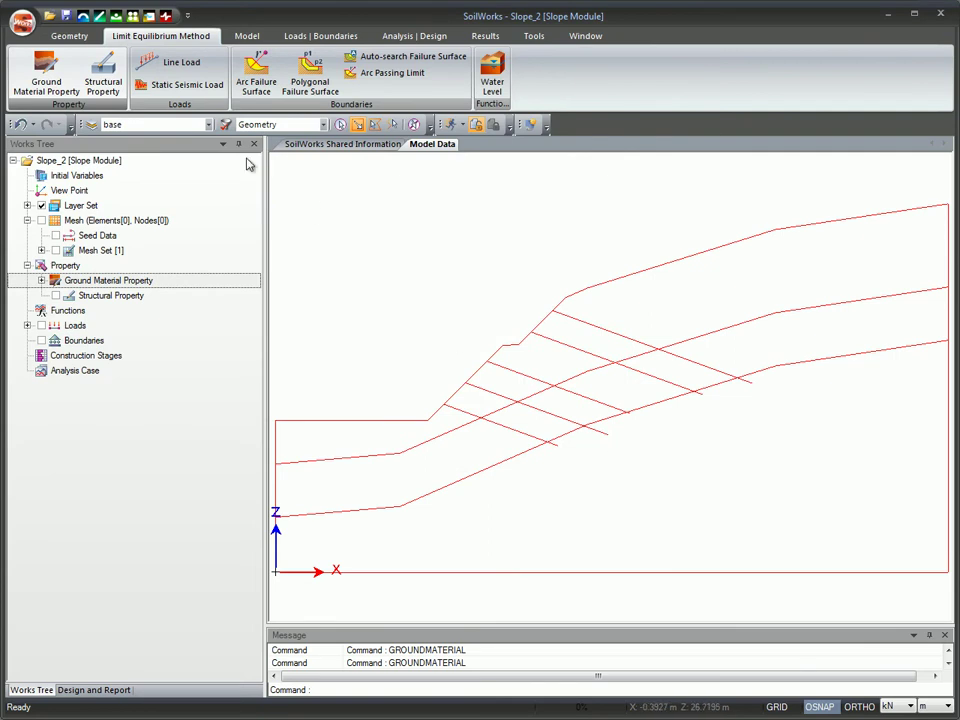
Step: Confirm the Nail structural property uses the Nail (LEM) element type
left_click(115, 64)
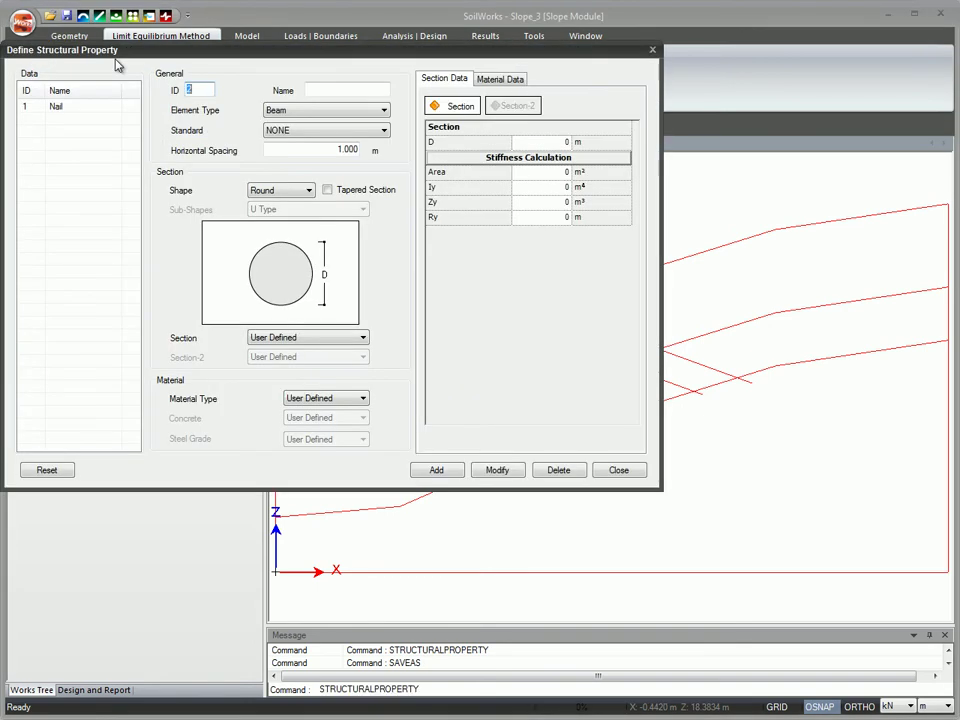
left_click(101, 107)
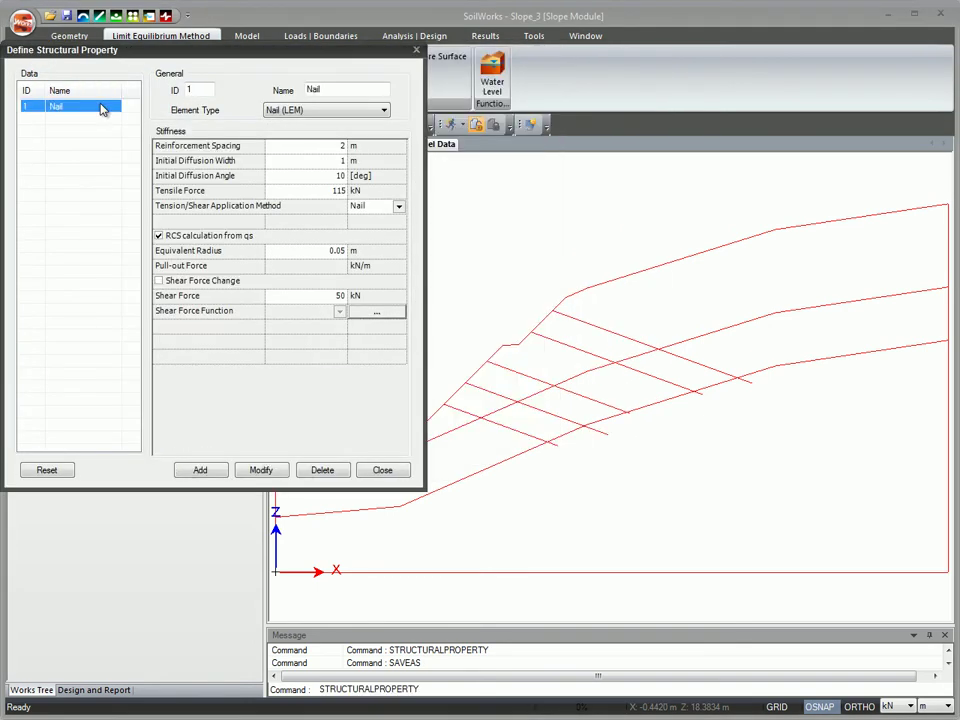
left_click(334, 110)
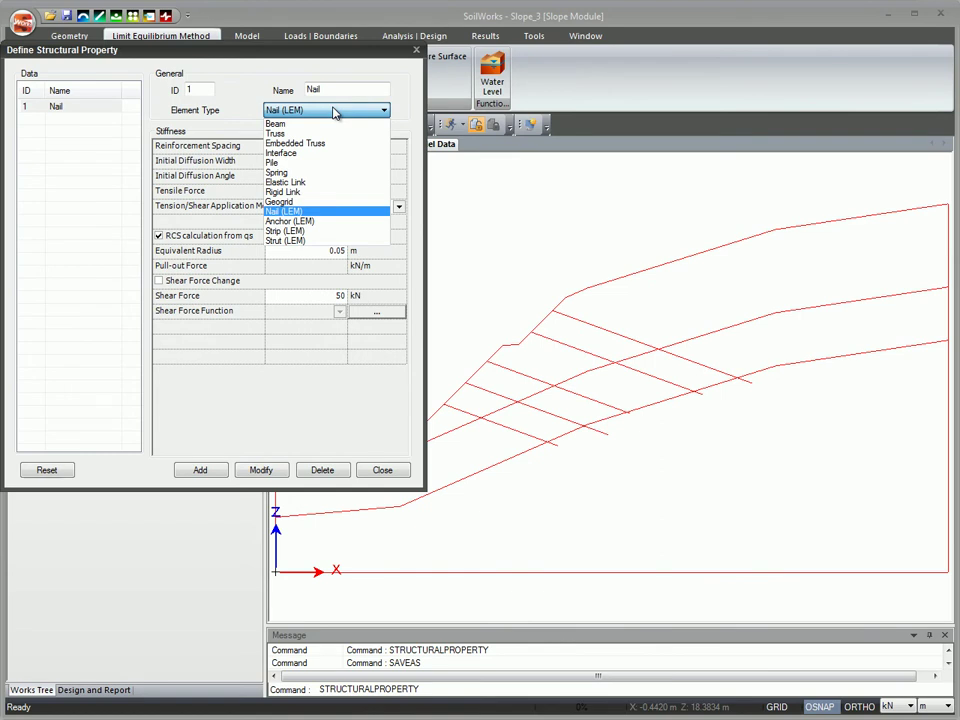
left_click(336, 212)
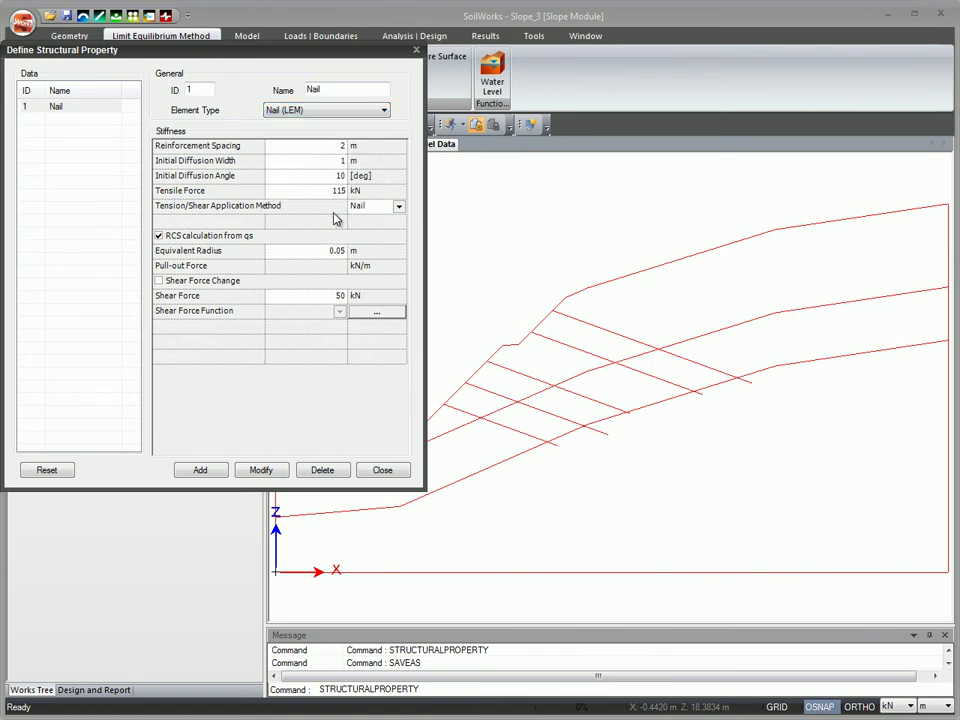
left_click(390, 471)
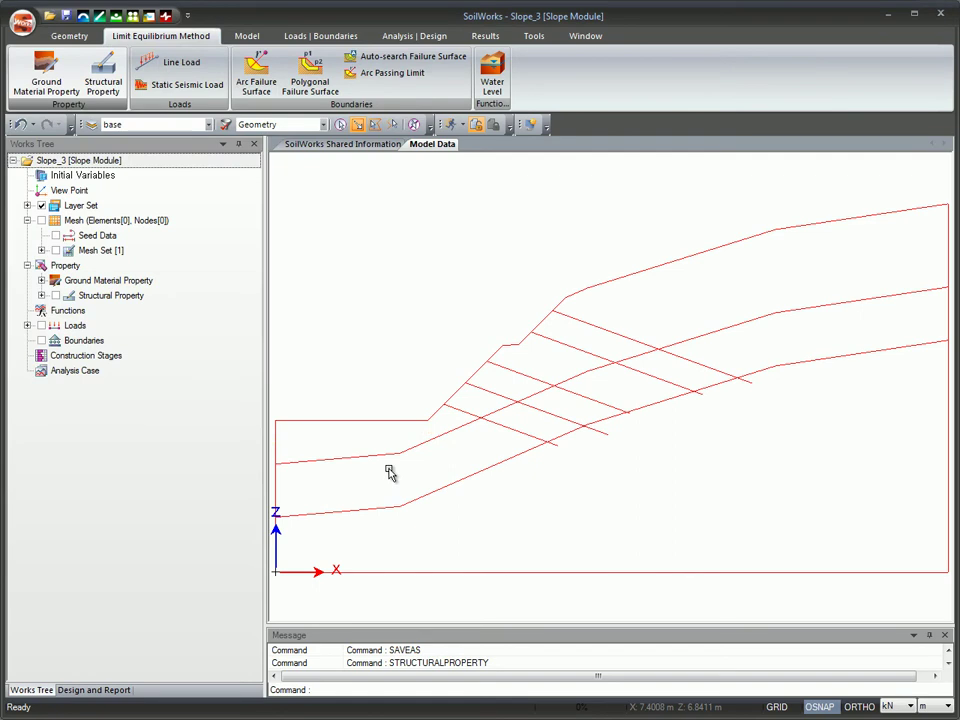
Step: Assign the Nail property to the five nail lines in the slope face
left_click(461, 410)
left_click(491, 391)
left_click(515, 373)
left_click(568, 347)
left_click(591, 326)
left_click(41, 295)
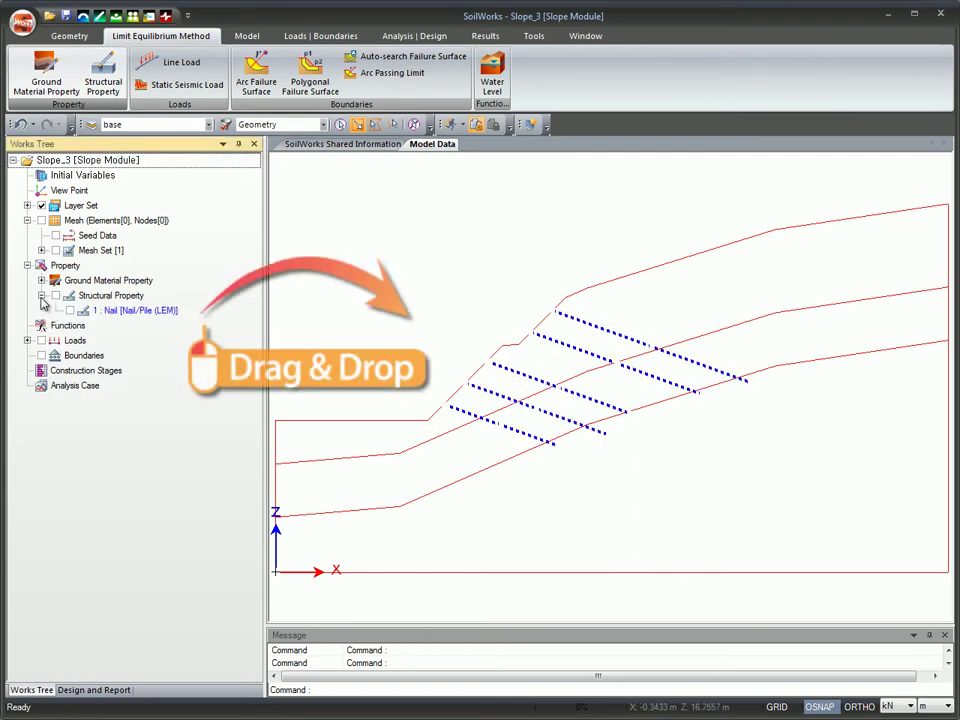
left_click(116, 310)
left_click_drag(278, 318, 392, 317)
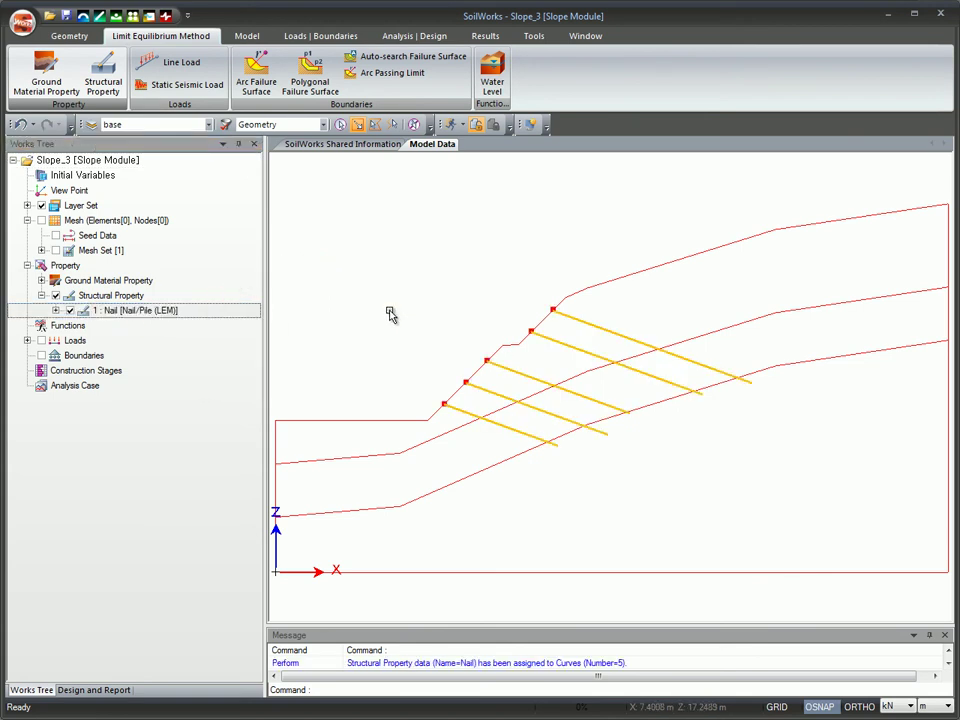
left_click(69, 36)
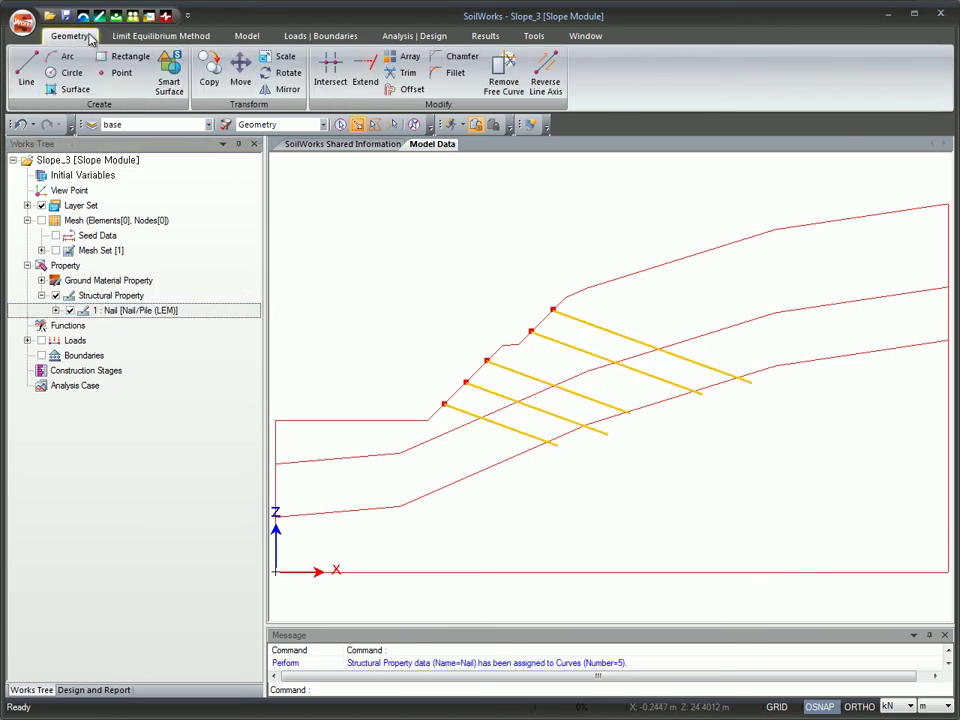
Step: Generate three smart-surface soil regions and assign Weathered Soil to the top layer
left_click(172, 68)
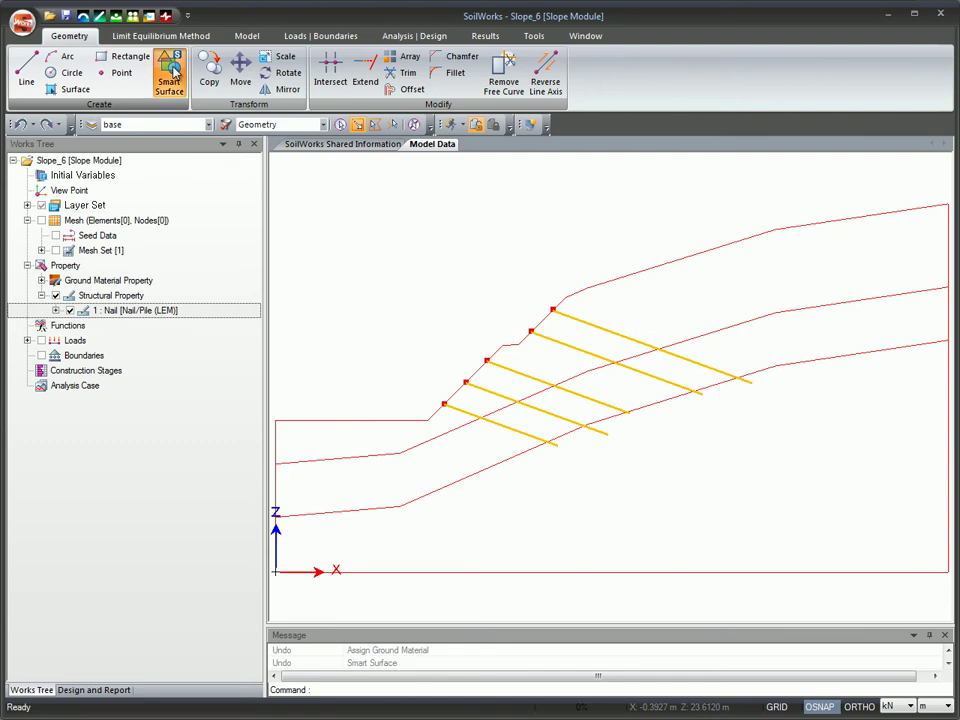
left_click(172, 68)
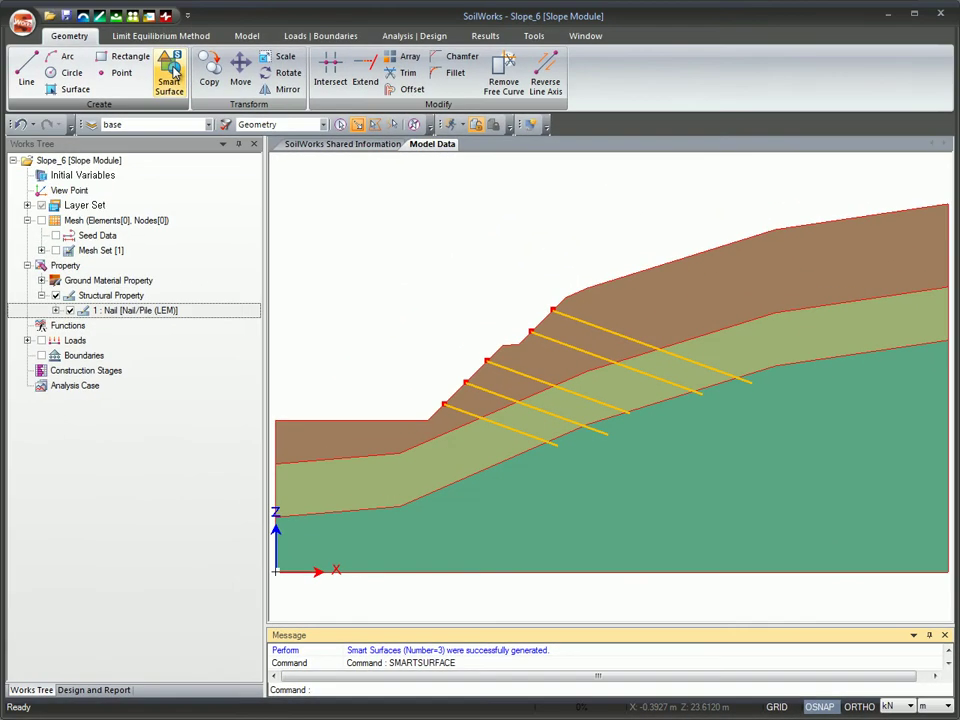
left_click(376, 444)
left_click(41, 280)
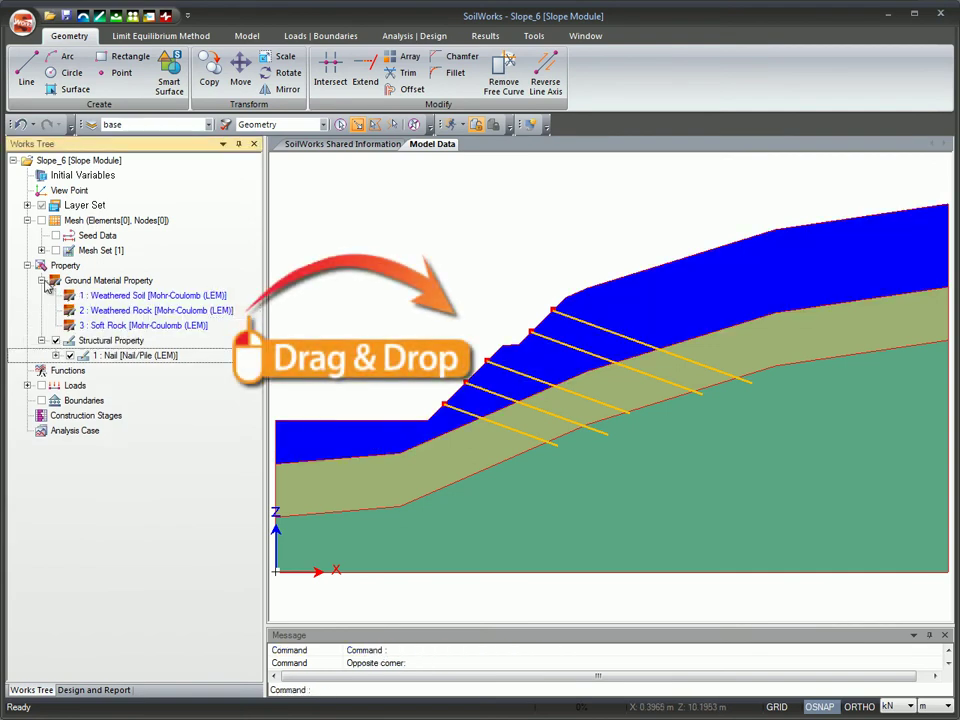
left_click(118, 300)
left_click_drag(118, 300, 336, 317)
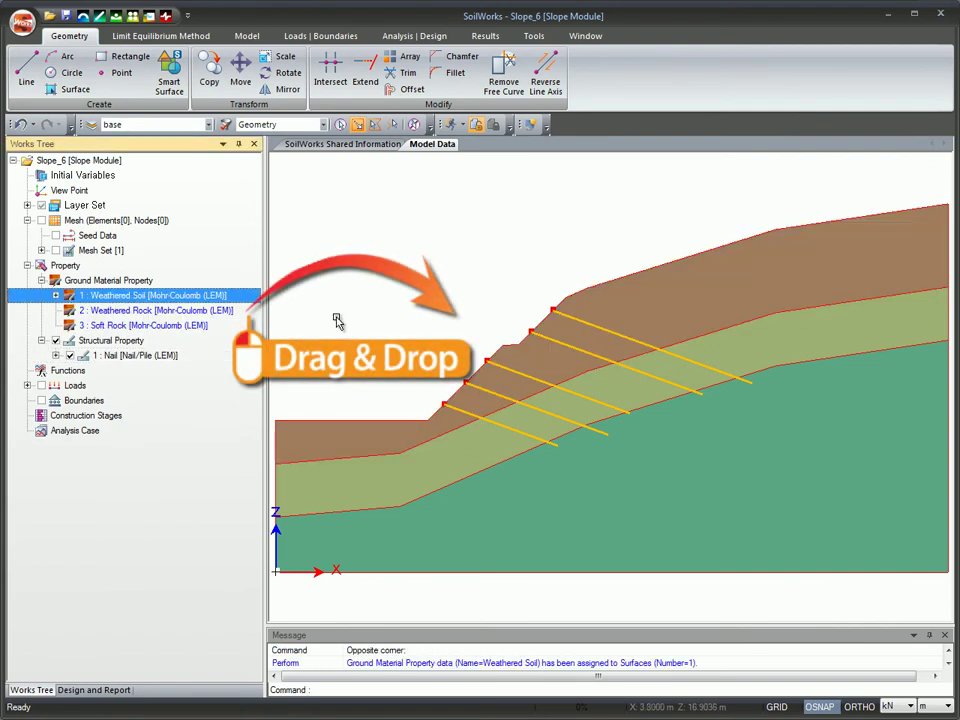
Step: Assign Weathered Rock to the middle layer and Soft Rock to the bottom layer
left_click(369, 476)
left_click_drag(210, 314, 429, 497)
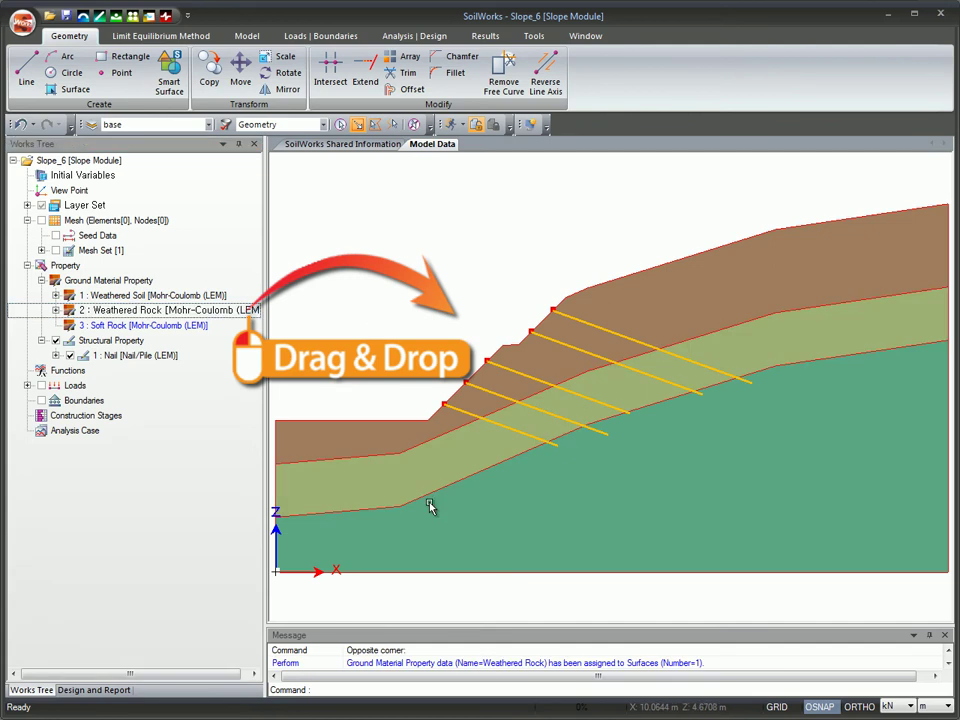
left_click(429, 525)
left_click_drag(196, 328, 328, 326)
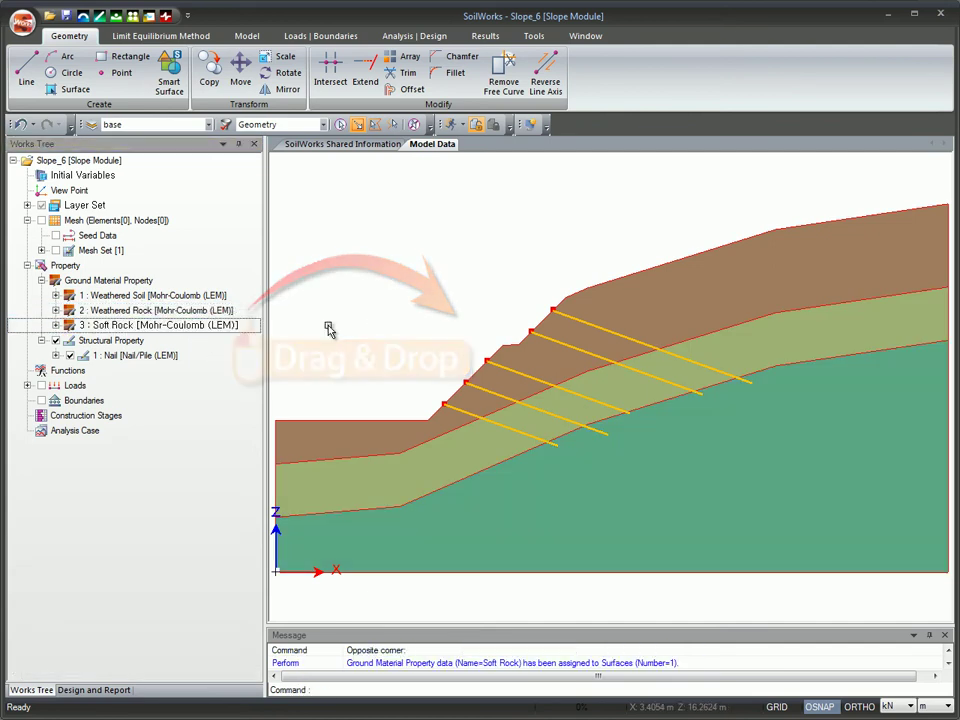
left_click(195, 38)
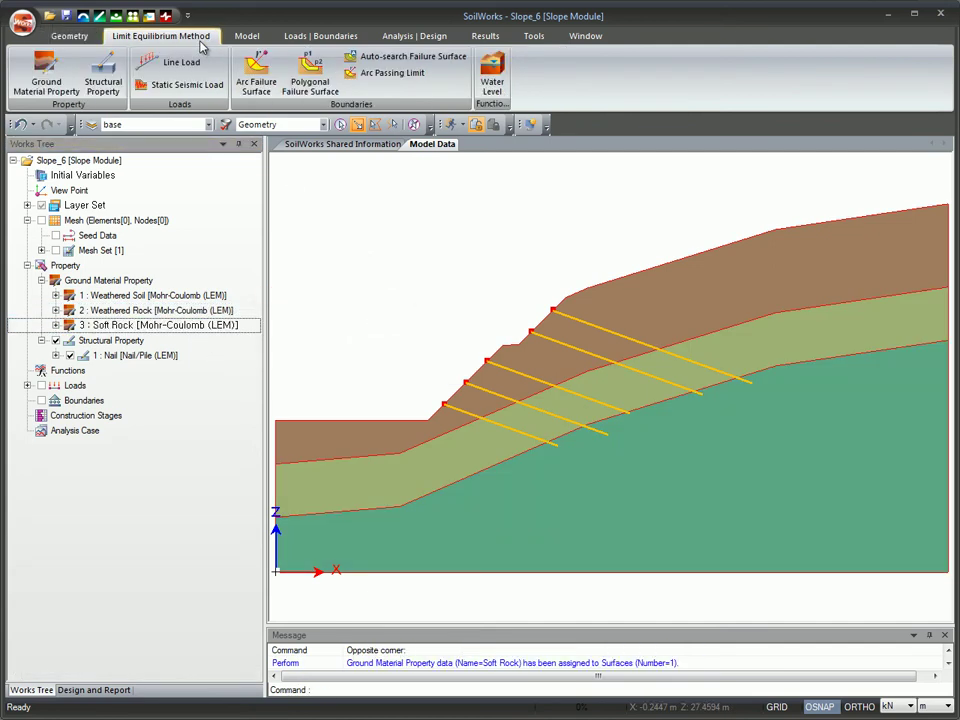
Step: Define a water level along the seven ground-surface curves from the toe to the crest
left_click(496, 68)
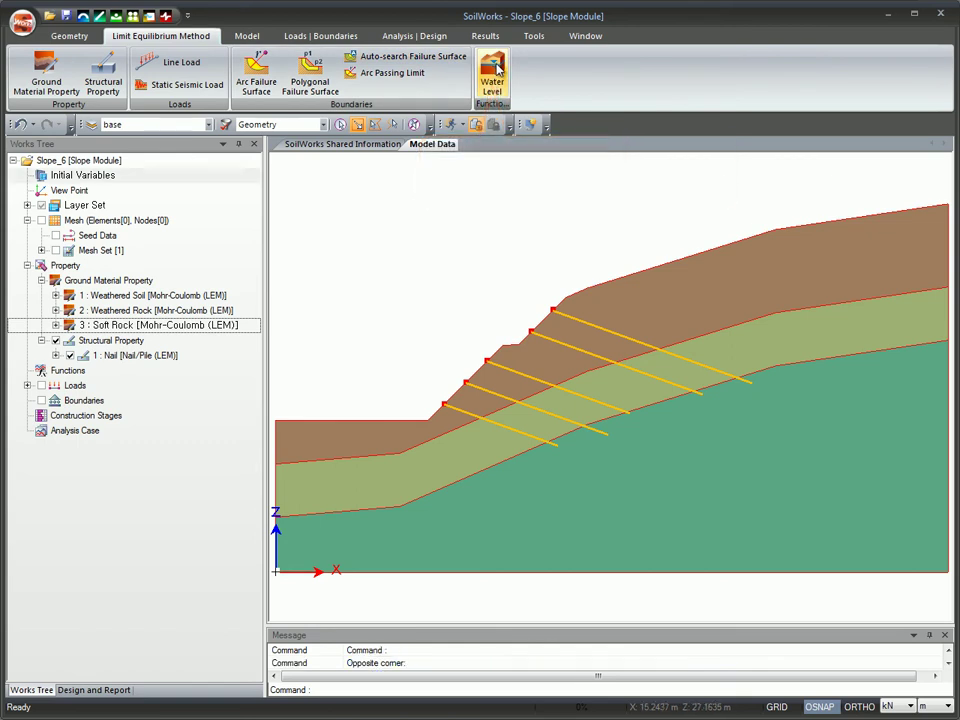
left_click(393, 421)
left_click(467, 390)
left_click(519, 345)
left_click(543, 320)
left_click(563, 300)
left_click(735, 255)
left_click(772, 229)
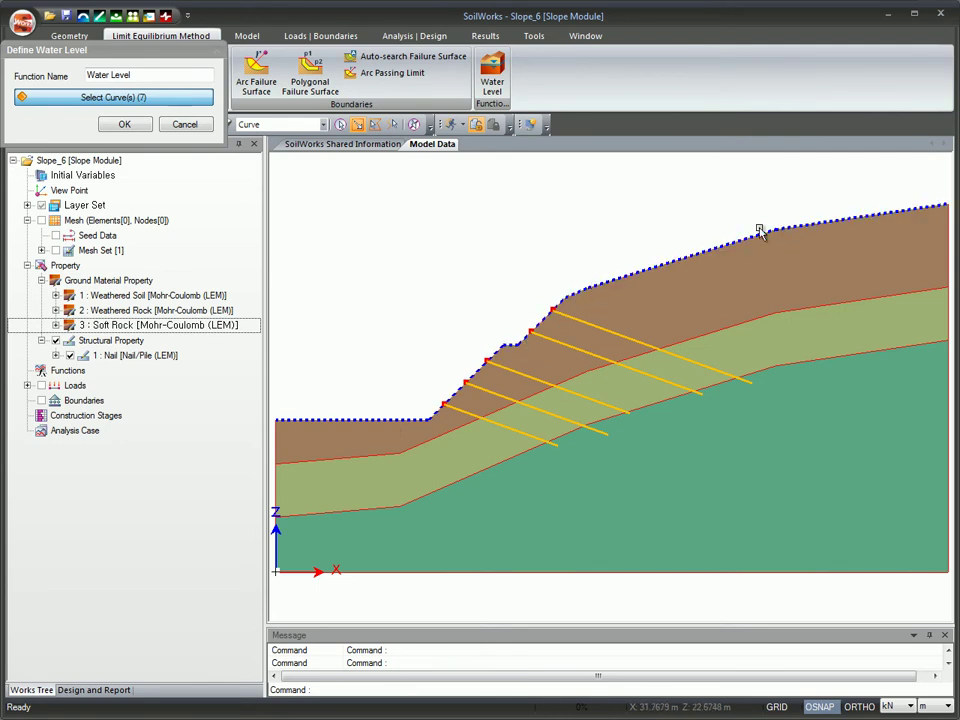
left_click(124, 124)
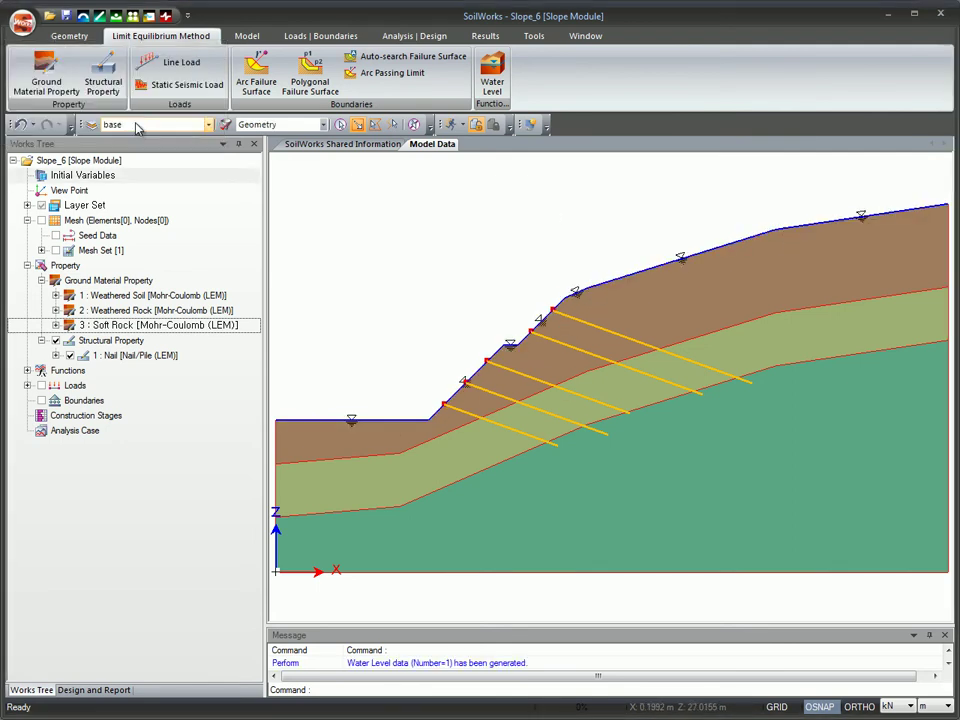
Step: Define an arc failure surface with Passage Point radii and a three-point 1 m centre grid above the slope
left_click(256, 72)
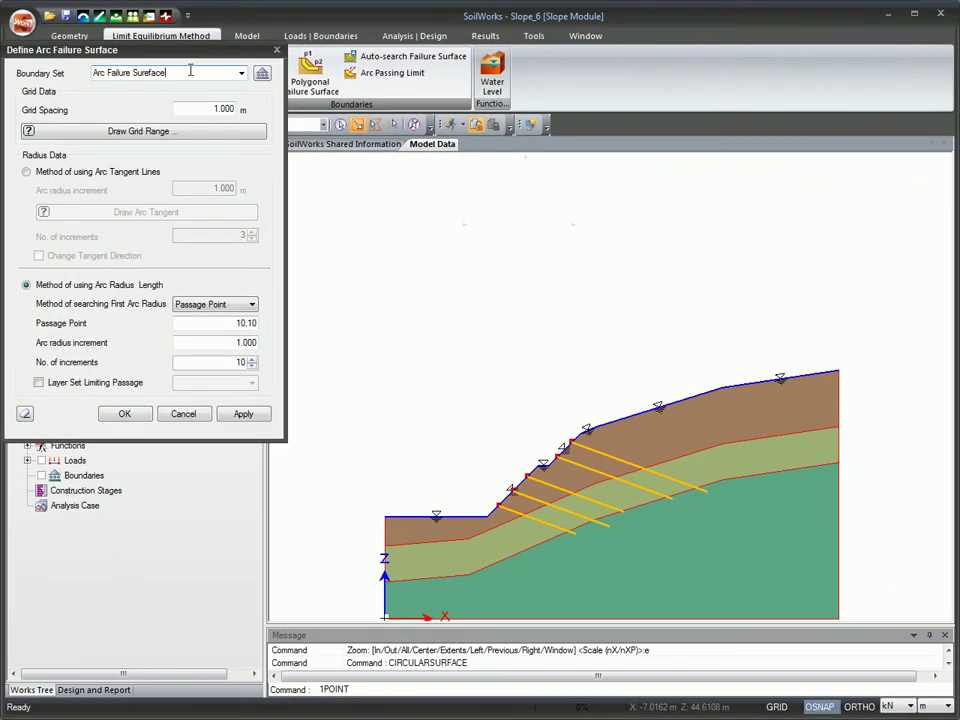
left_click(224, 305)
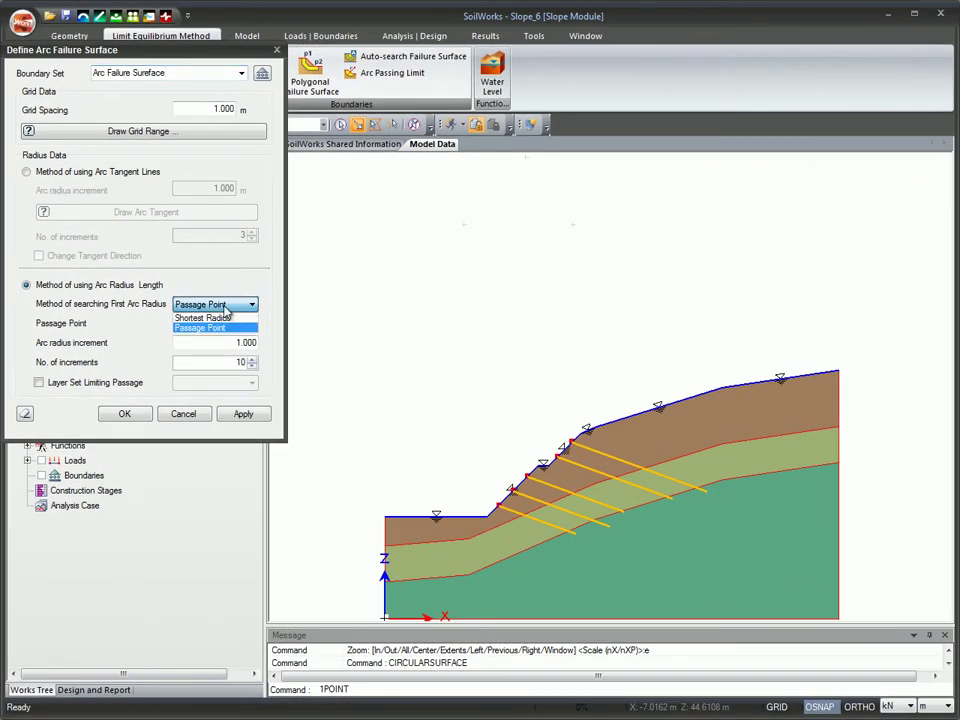
left_click(229, 309)
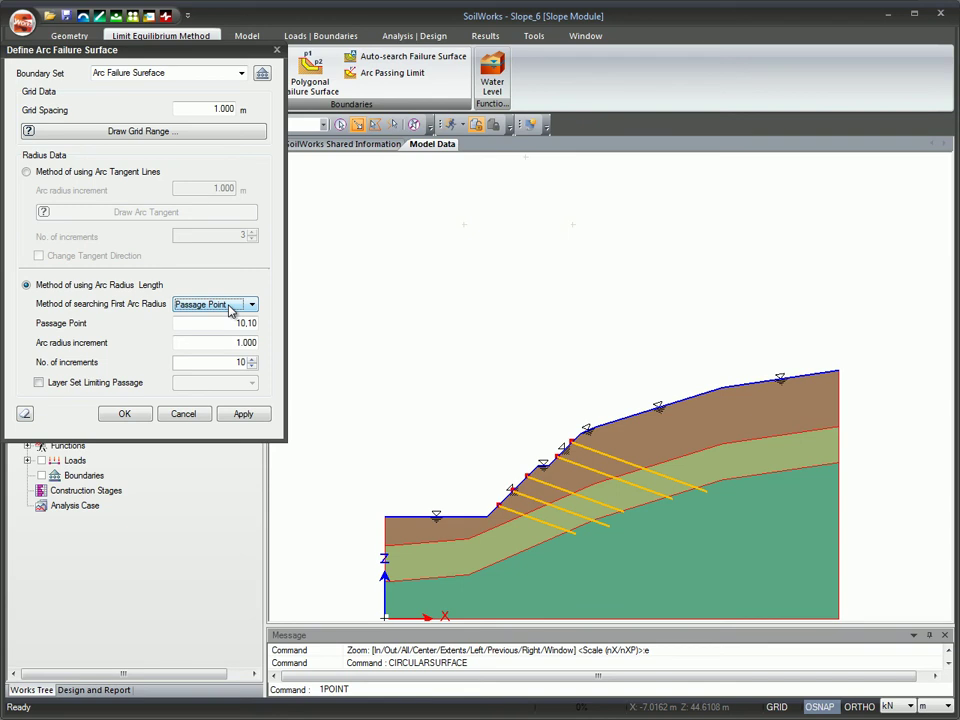
left_click(229, 132)
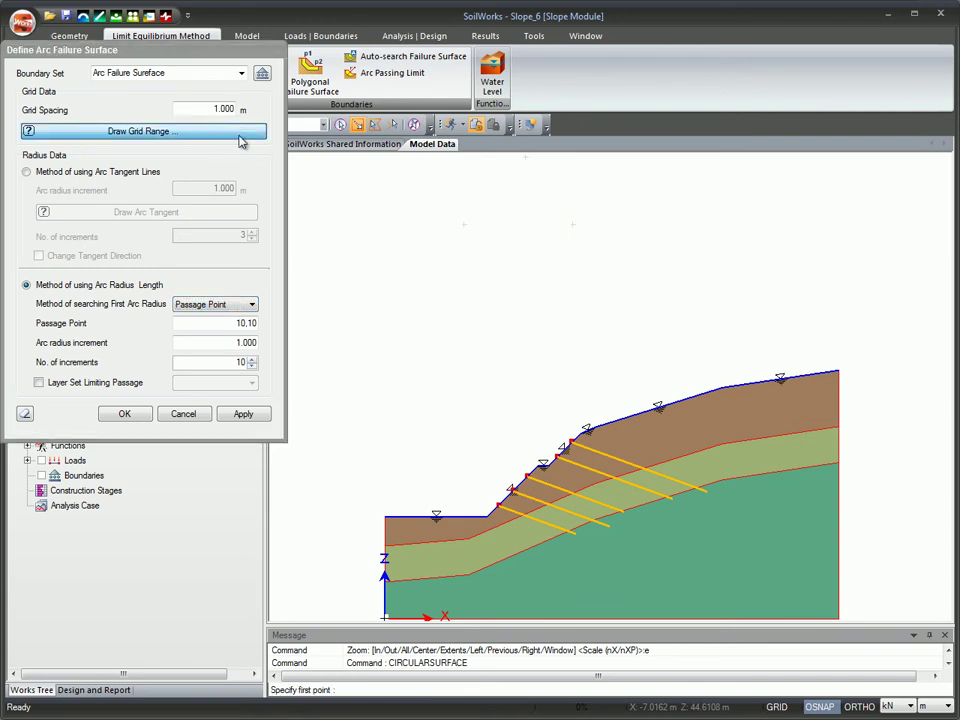
left_click(464, 224)
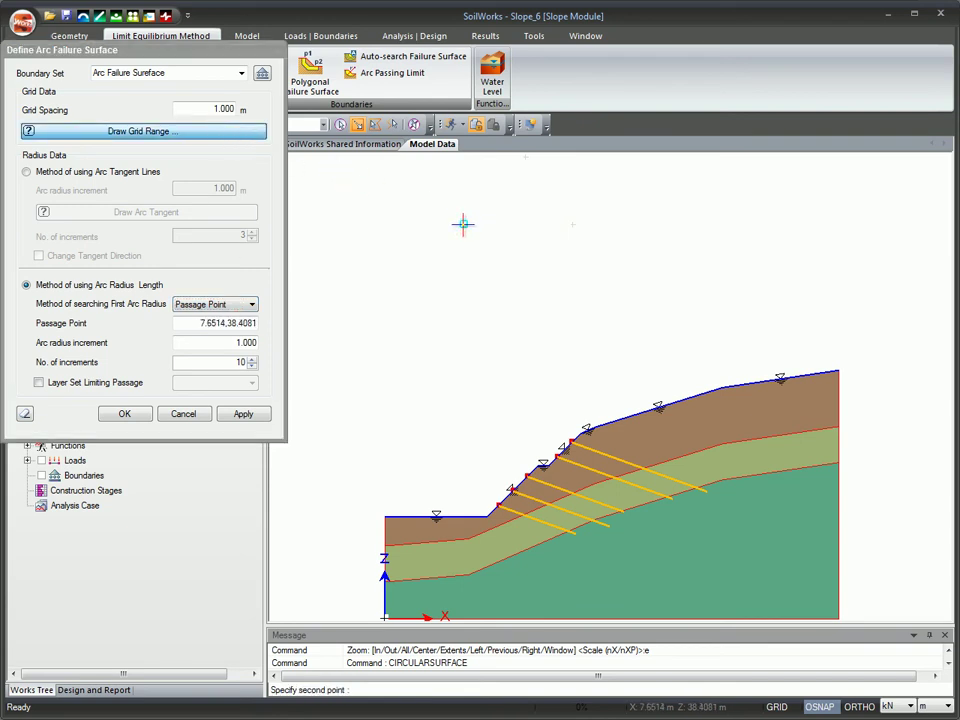
left_click(525, 158)
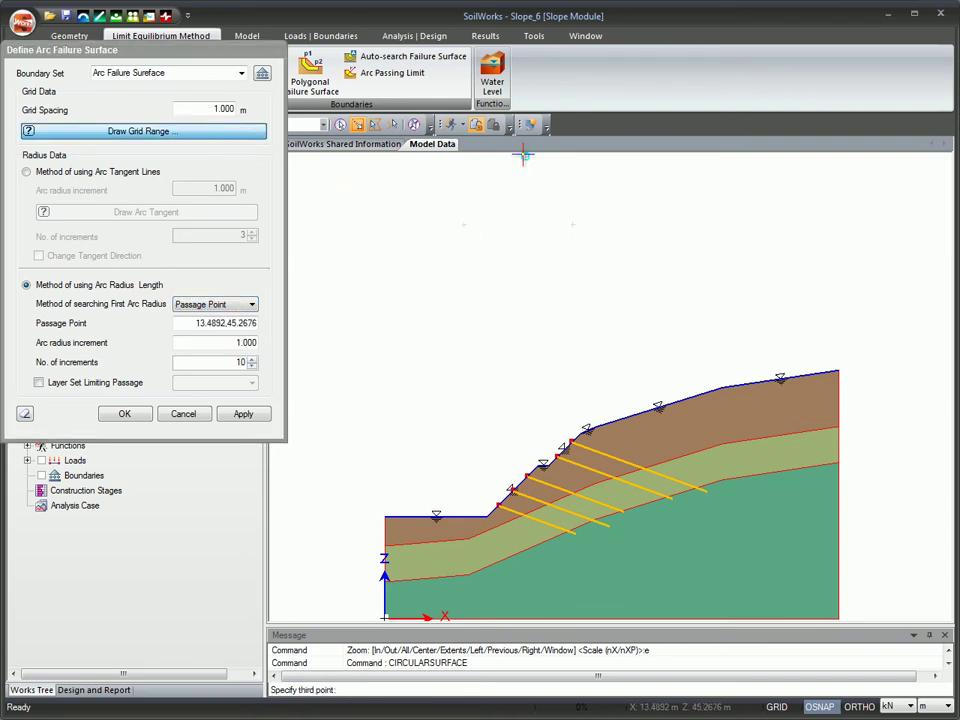
left_click(570, 223)
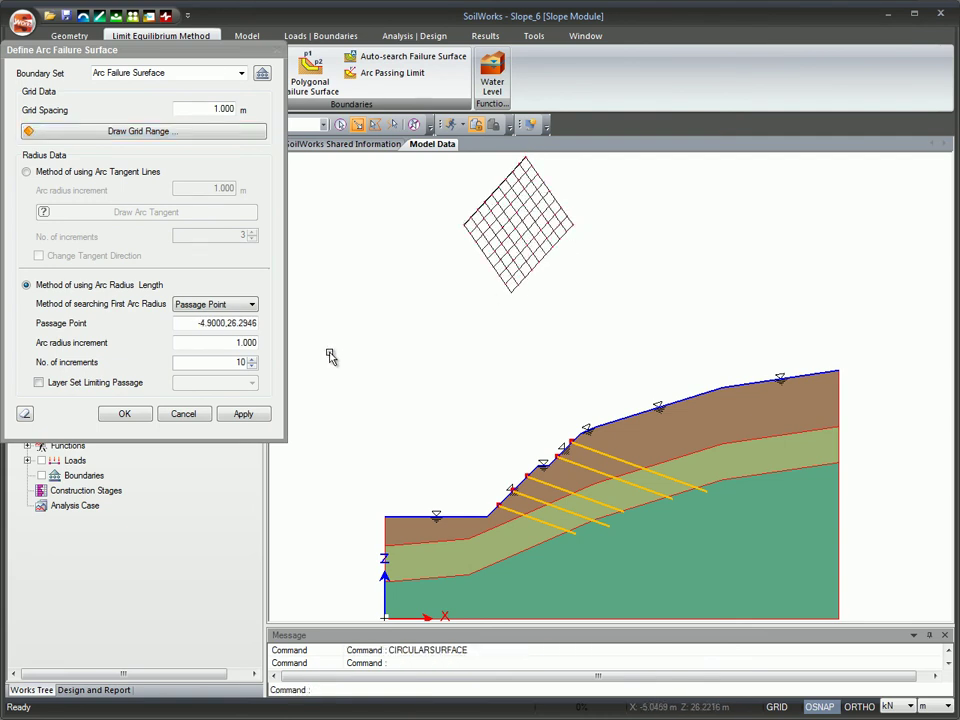
left_click(142, 417)
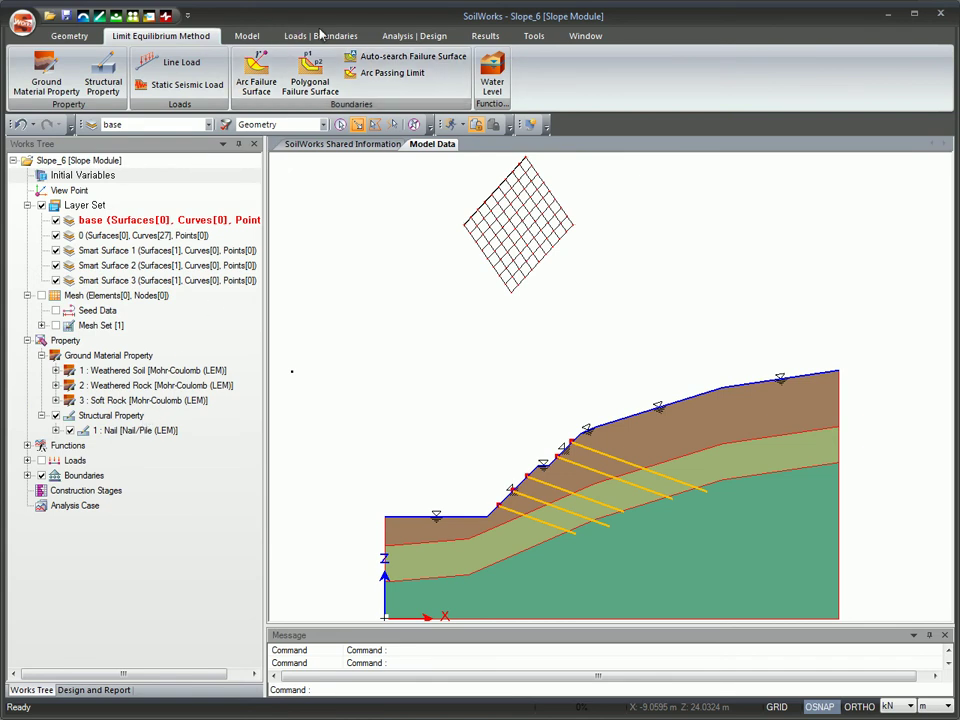
Step: Edit the LEM-Rainy Season analysis case, keeping limit equilibrium as the analysis method
left_click(400, 37)
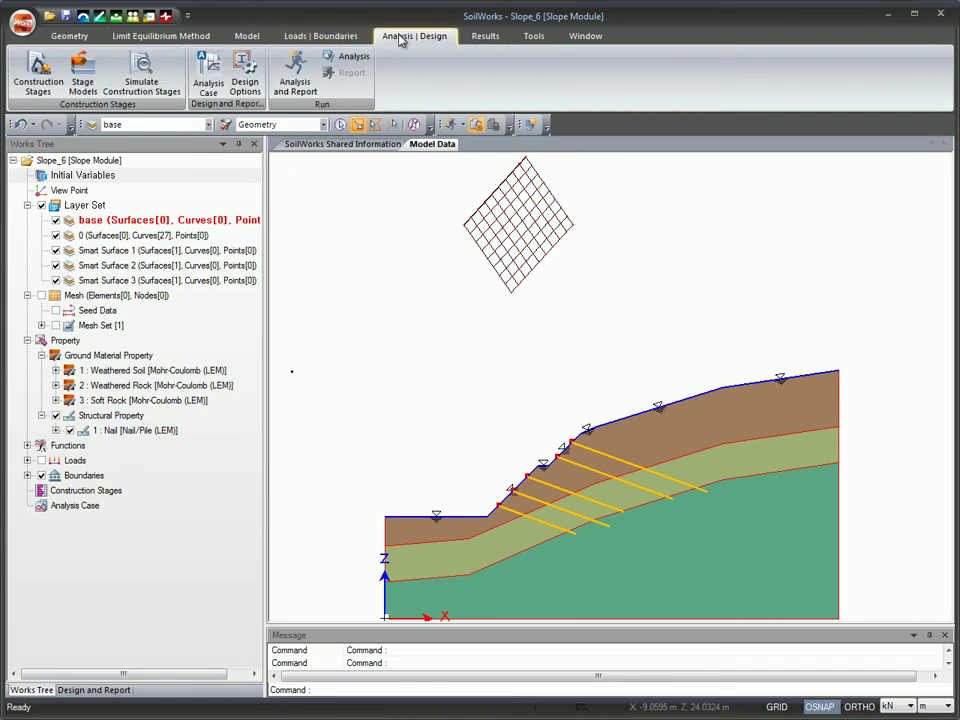
left_click(210, 70)
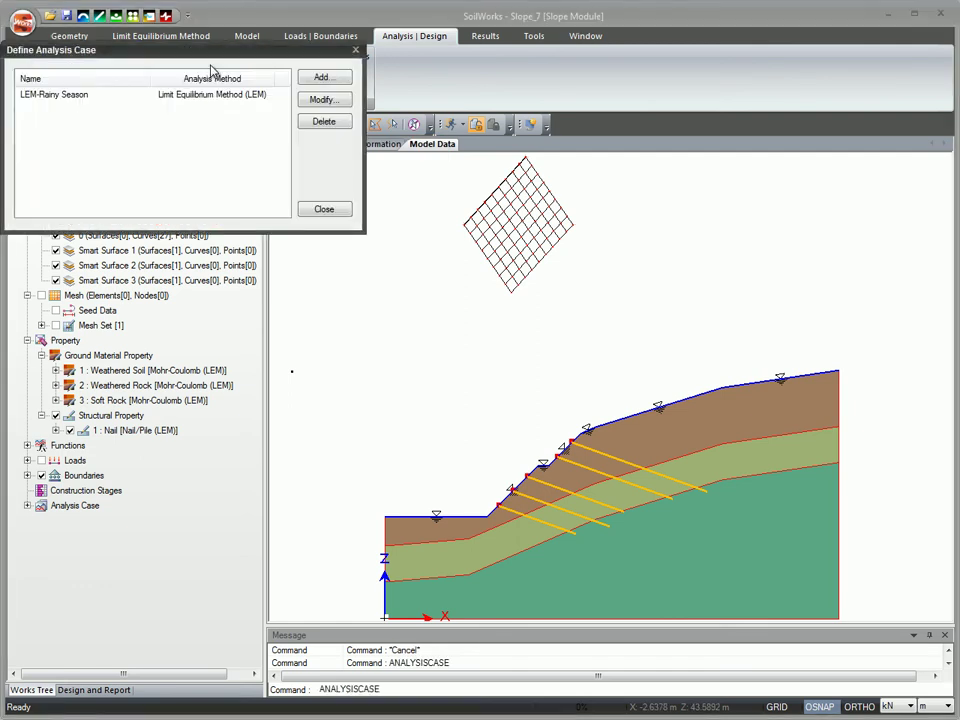
left_click(215, 94)
left_click(340, 100)
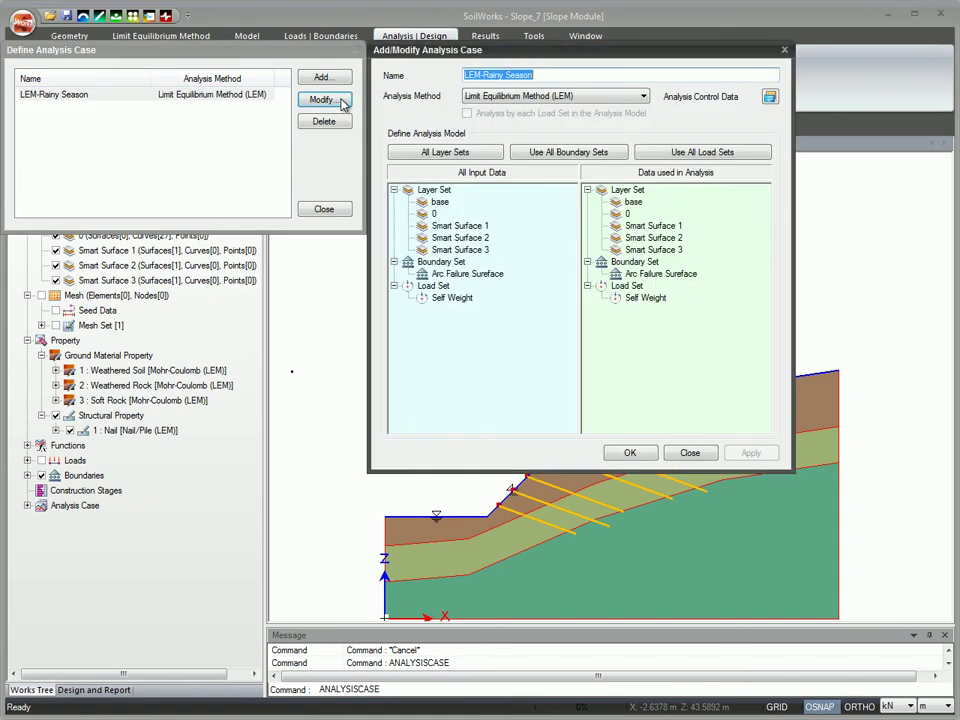
left_click(590, 74)
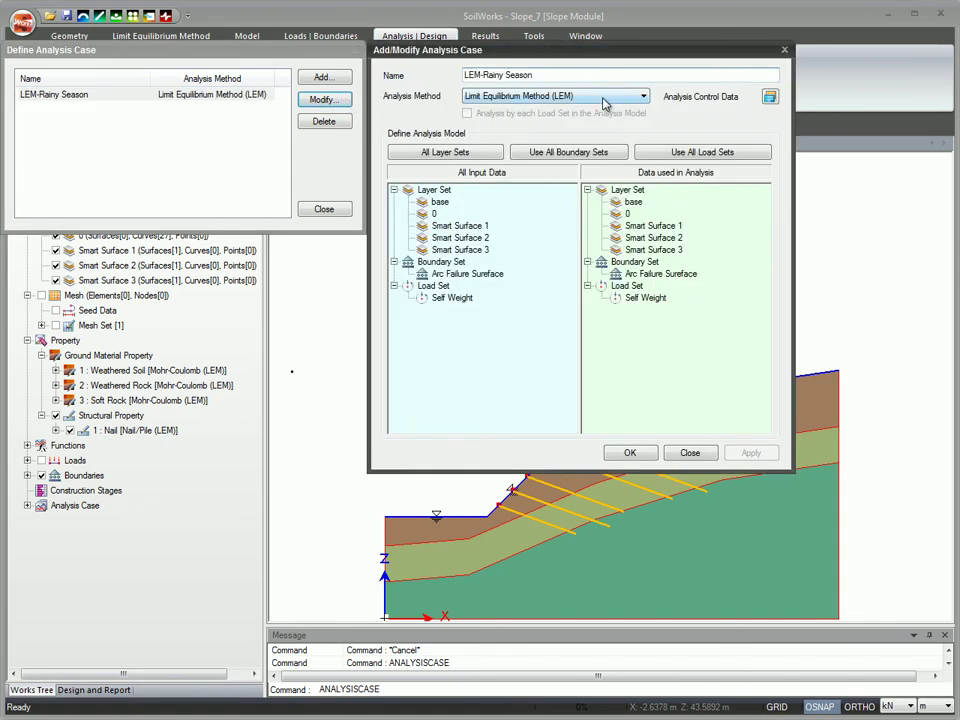
left_click(604, 97)
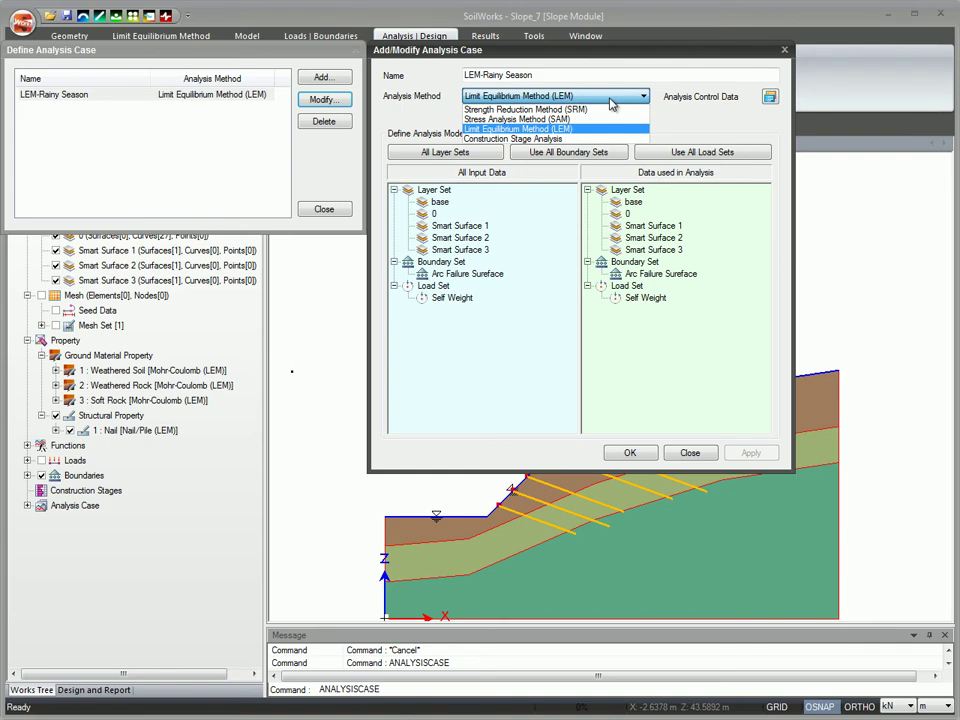
left_click(614, 100)
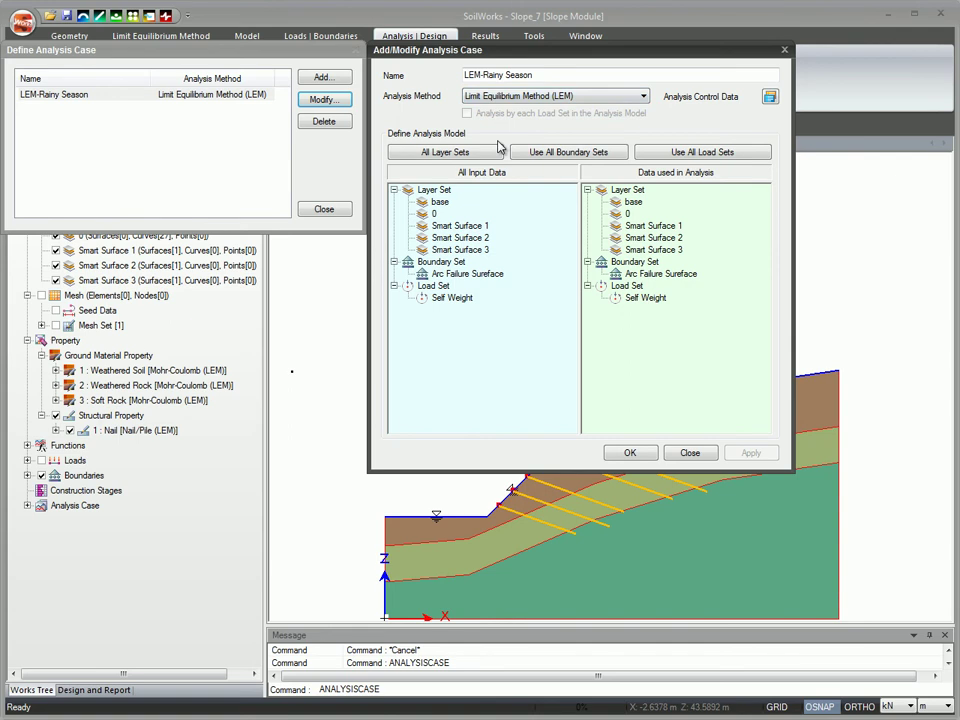
Step: Keep Bishop with 30 slices and the Water Level initial water, then save the case
left_click(769, 98)
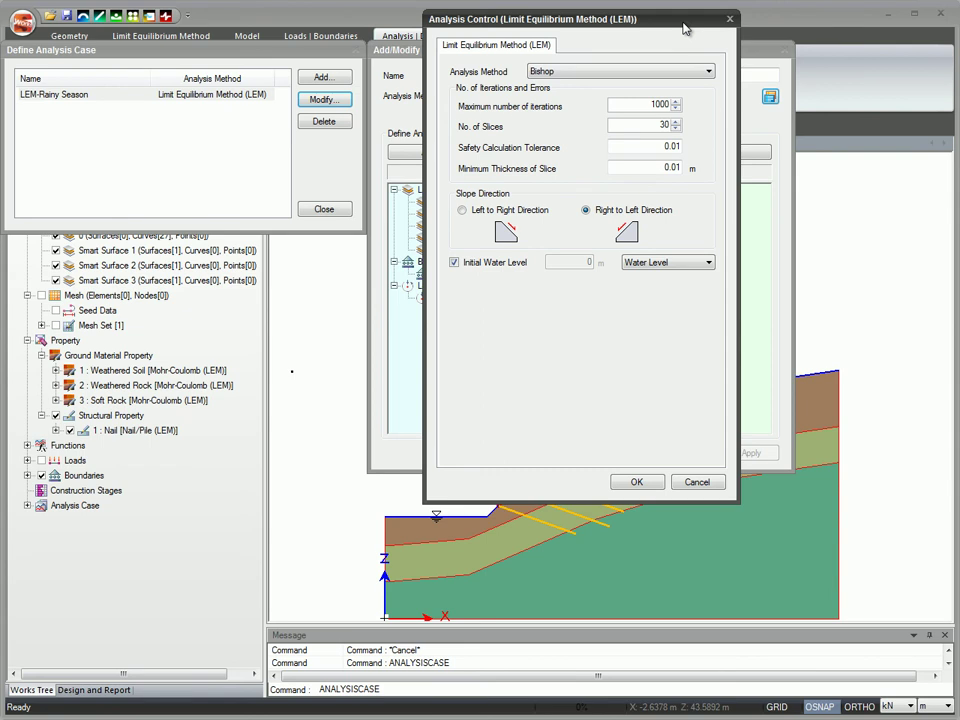
left_click(657, 72)
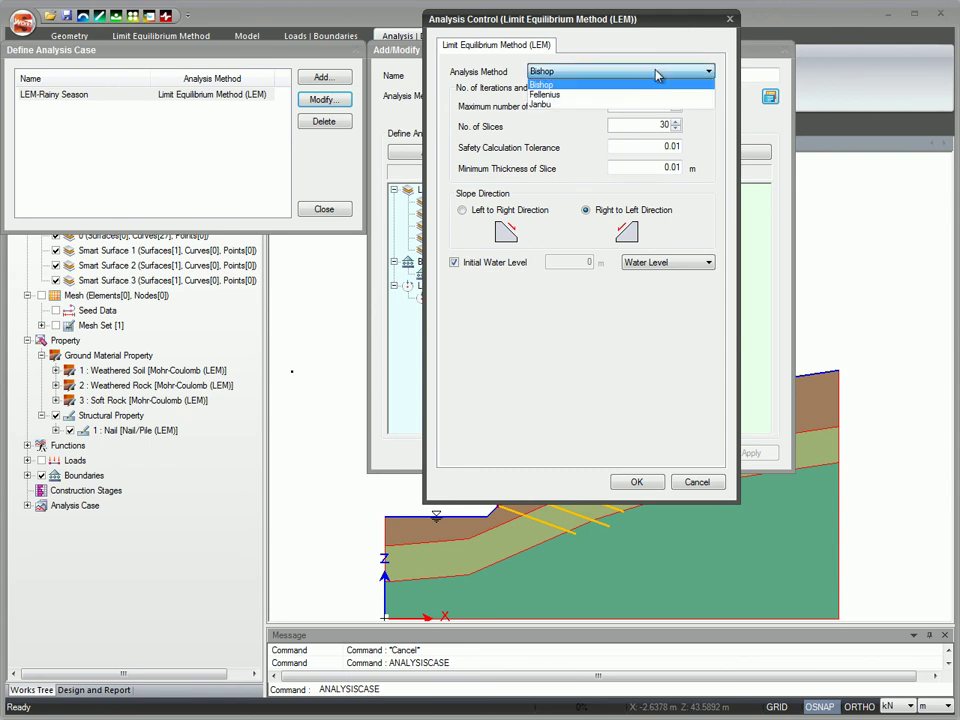
left_click(657, 72)
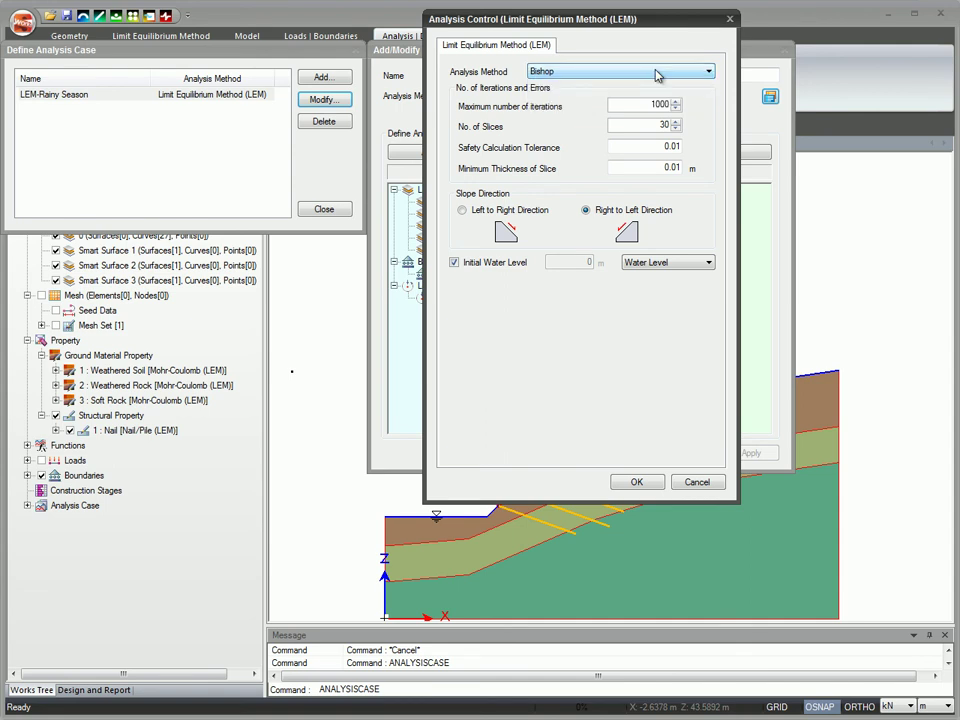
left_click(680, 263)
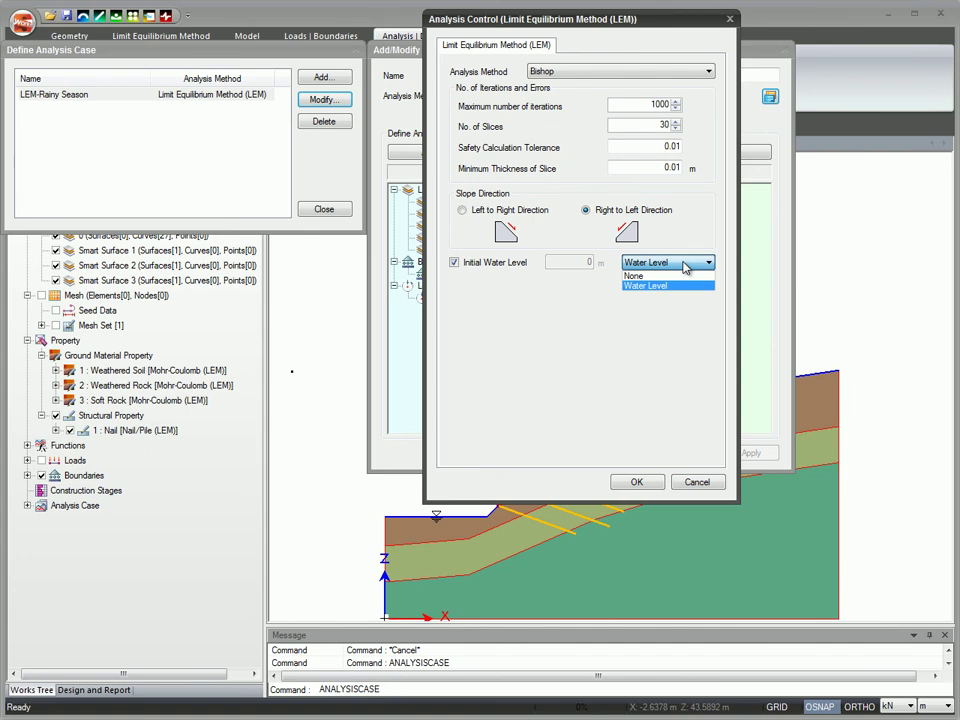
left_click(684, 264)
left_click(638, 482)
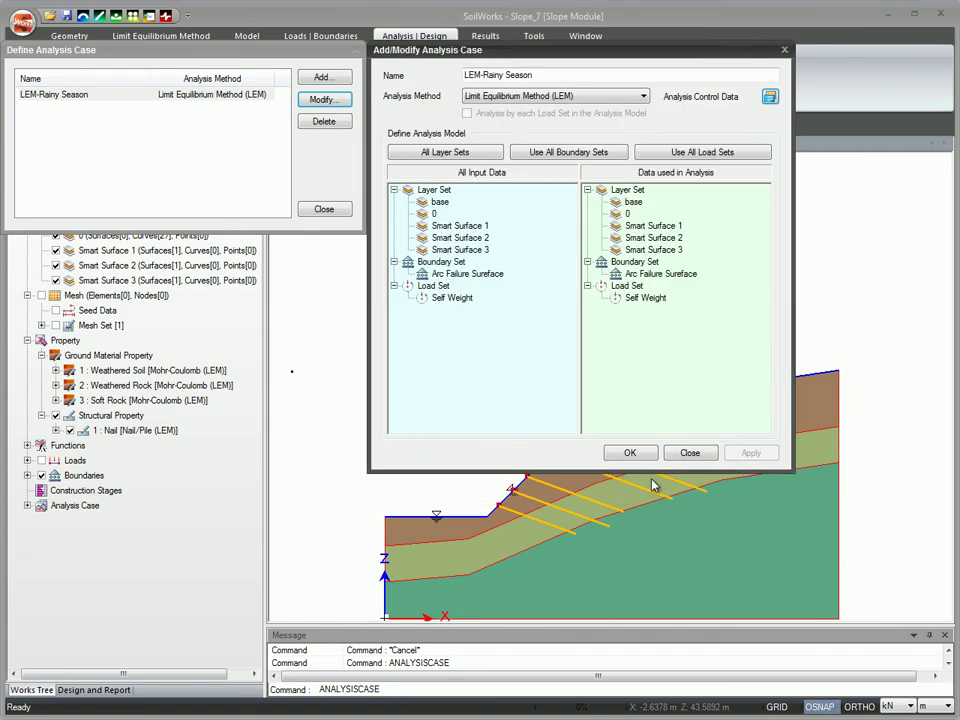
left_click(648, 455)
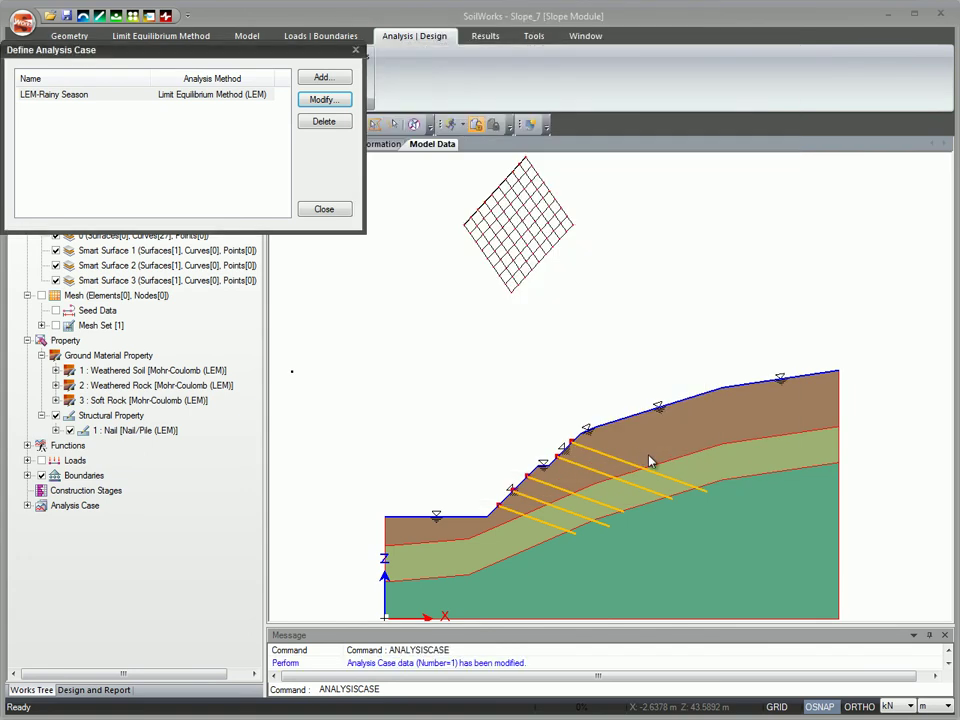
left_click(324, 210)
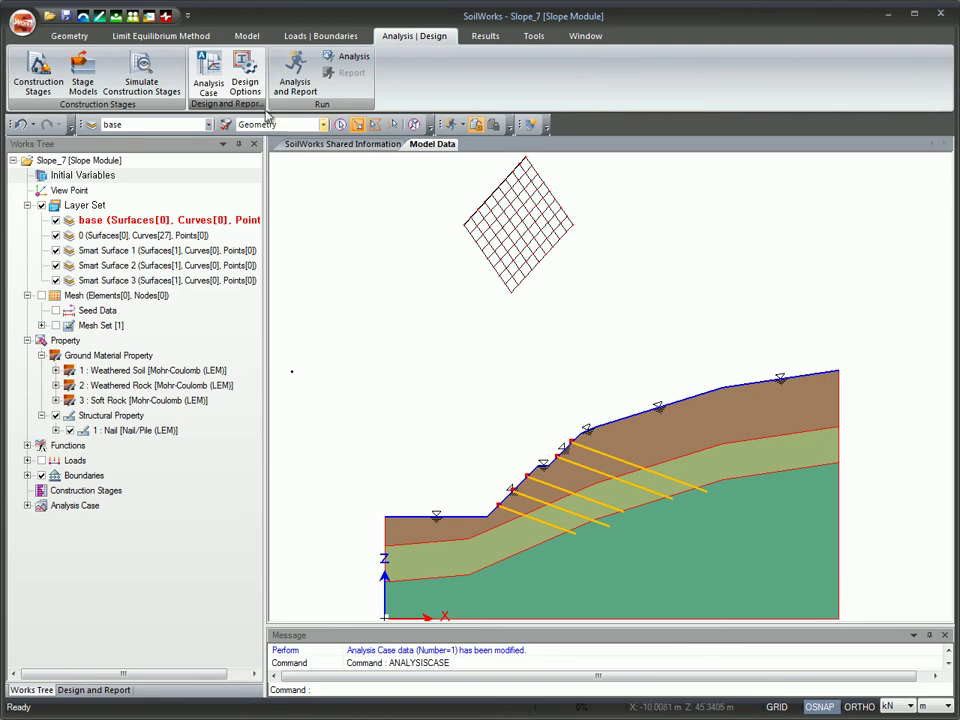
Step: Set slope design safety factors to Cut Slope, 1.500 dry and 1.200 wet
left_click(246, 70)
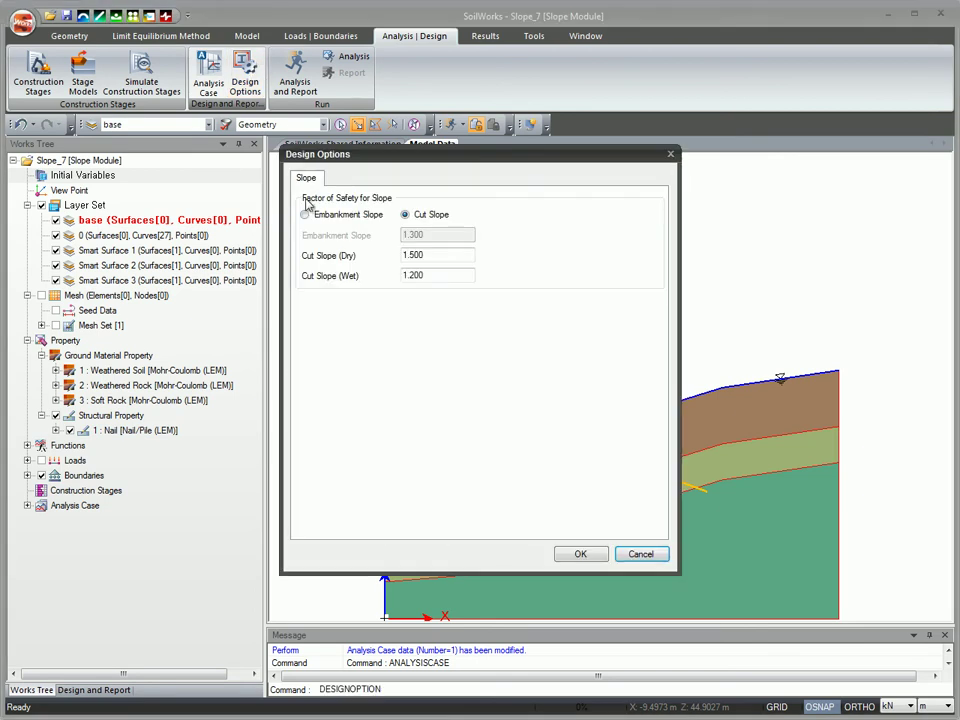
left_click(305, 215)
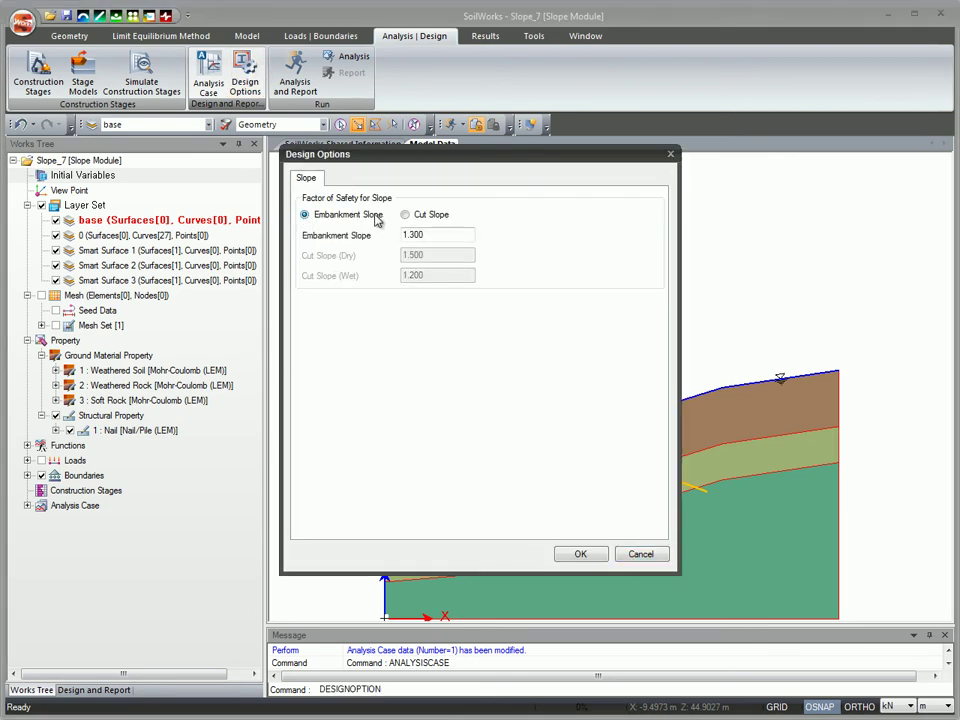
left_click(405, 214)
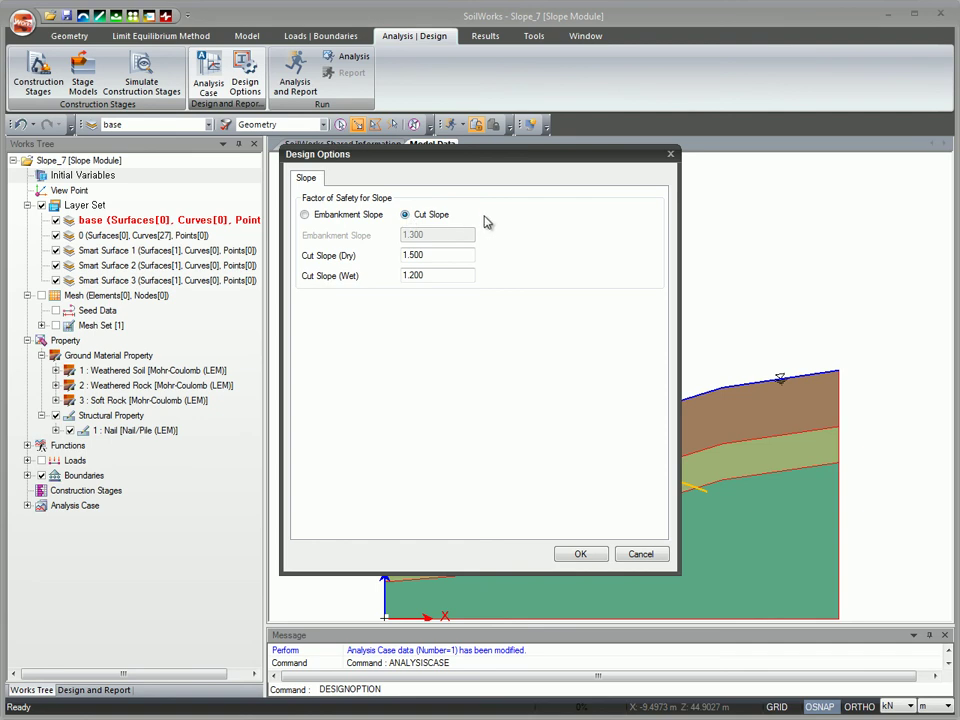
left_click(581, 554)
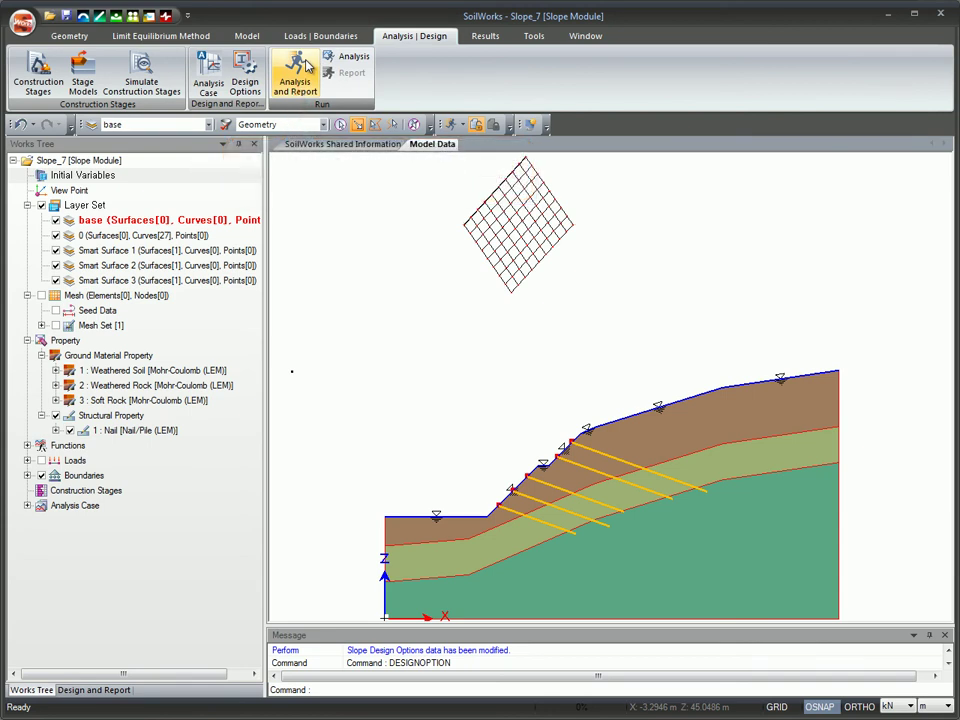
left_click(305, 70)
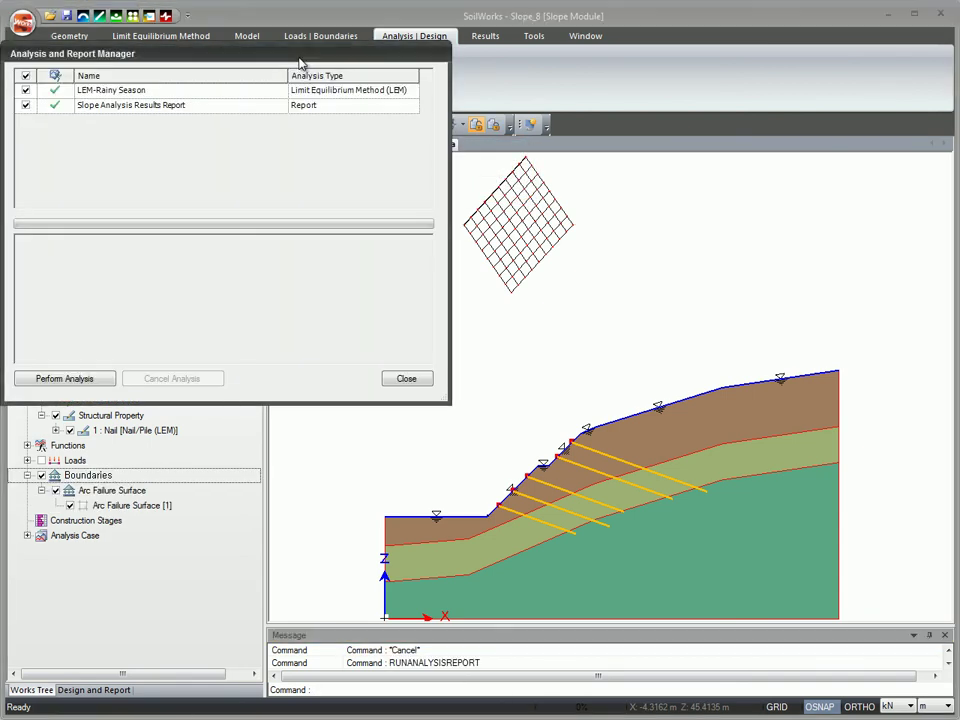
Step: Run the LEM-Rainy Season analysis and report, giving a minimum safety factor of about 2.424
left_click(65, 379)
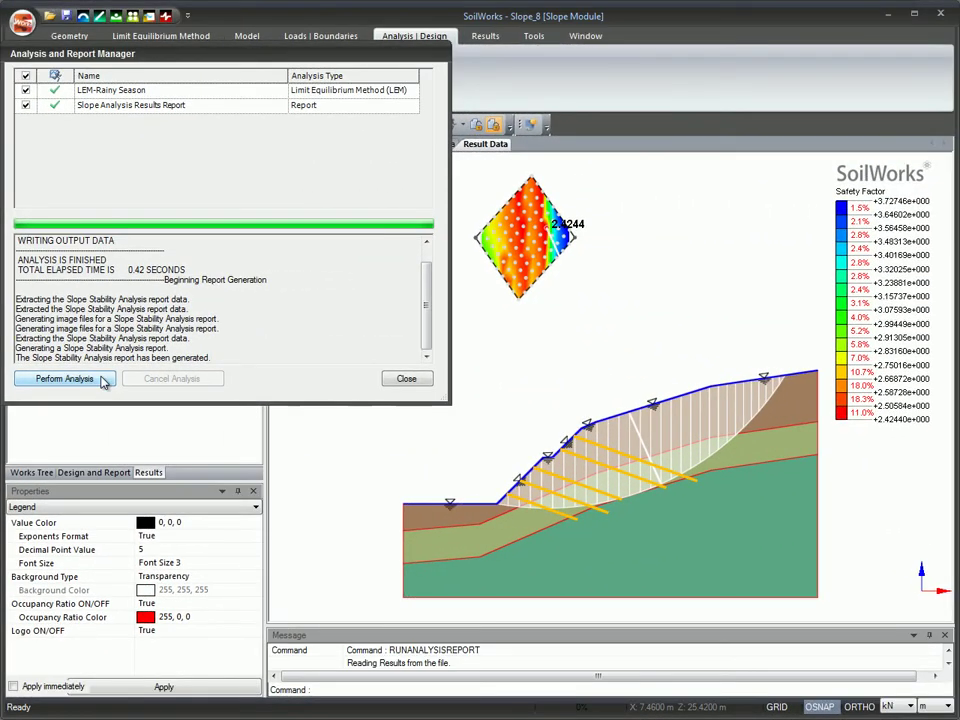
left_click(406, 379)
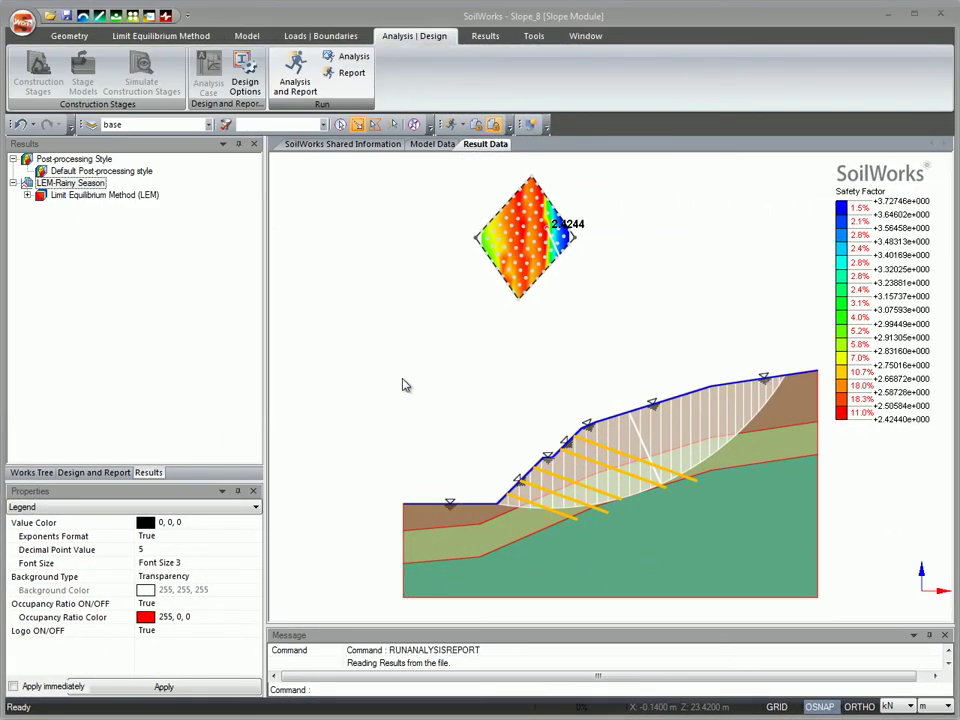
Step: List the trial arc failure surfaces, viewing surface 6 (FS 3.0671) and surface 14 (FS 2.6965)
left_click(27, 194)
left_click(68, 207)
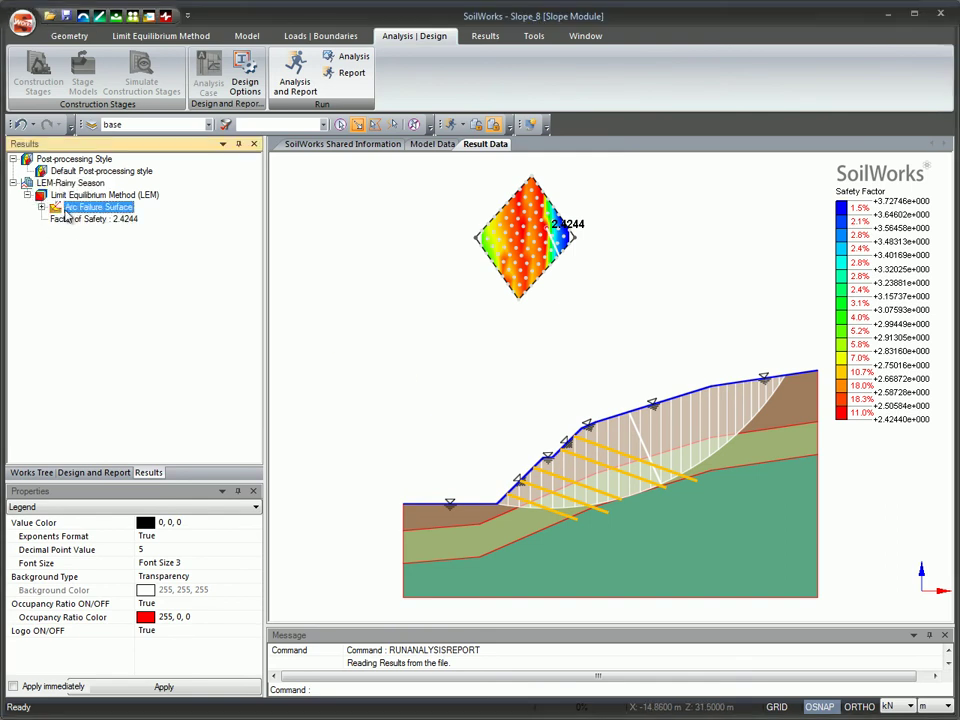
left_click(41, 207)
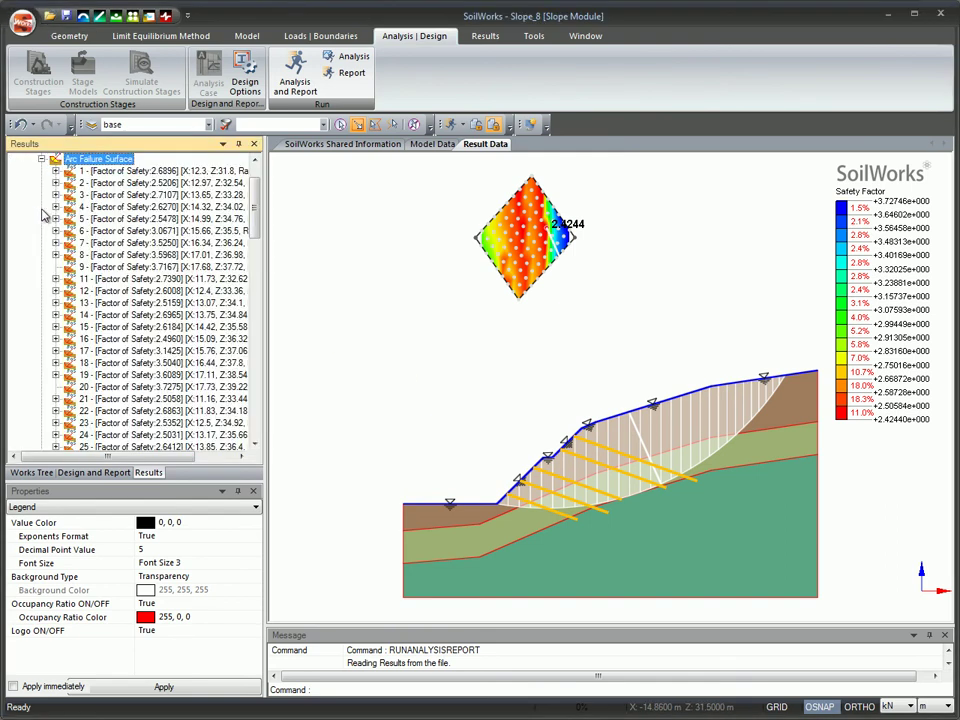
left_click(142, 231)
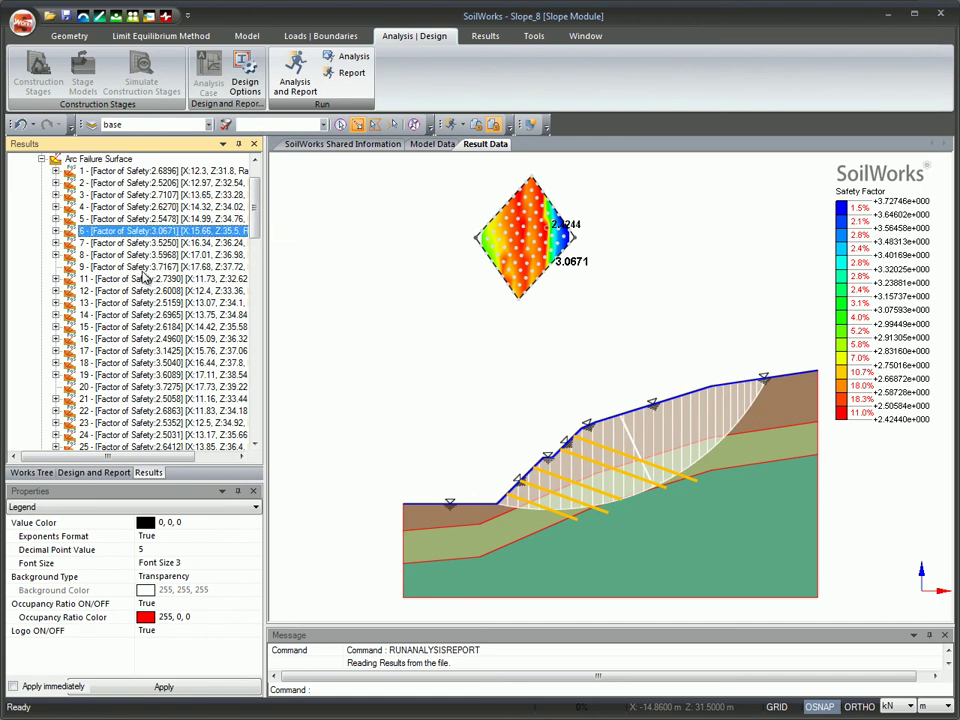
left_click(143, 316)
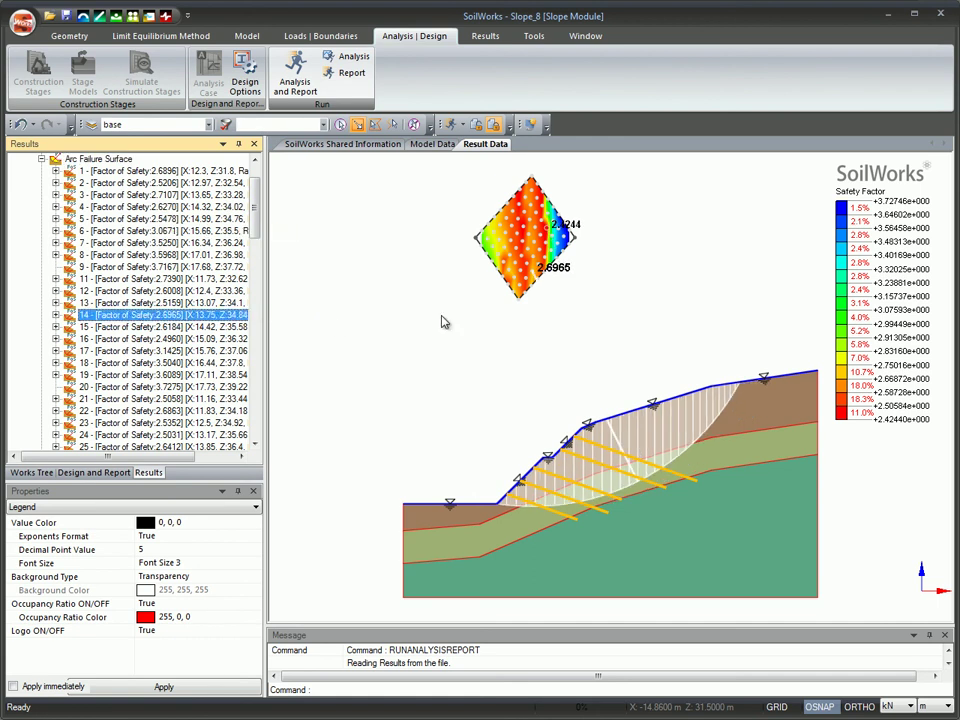
Step: Show the trial arcs for the grid centre point, then return to the critical 2.4244 arc surface
left_click(549, 232)
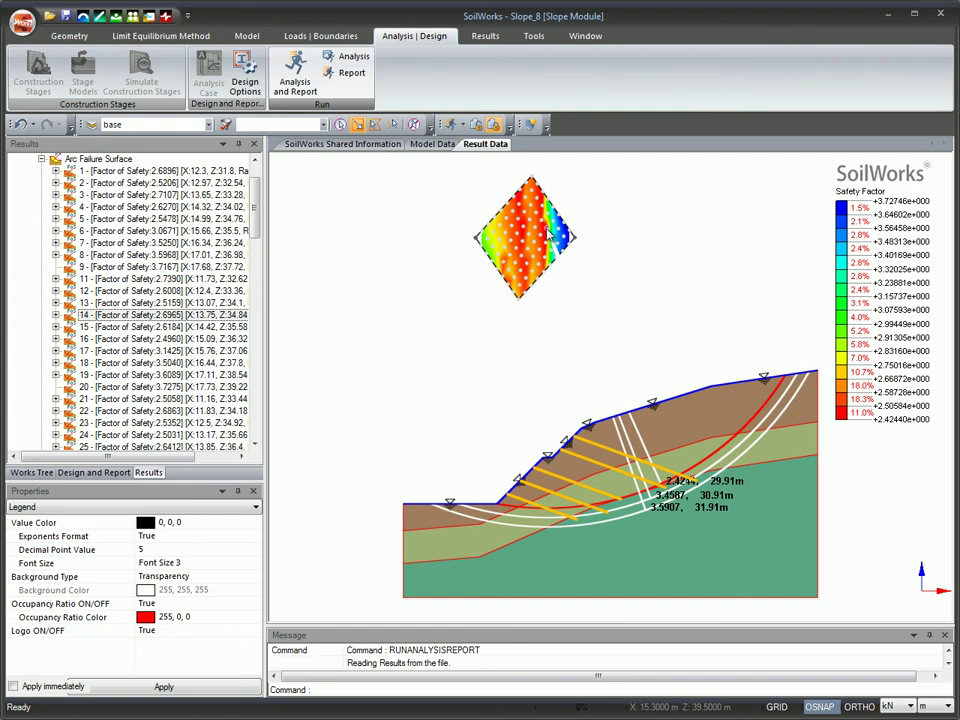
left_click(735, 441)
left_click_drag(255, 223, 210, 213)
left_click(100, 207)
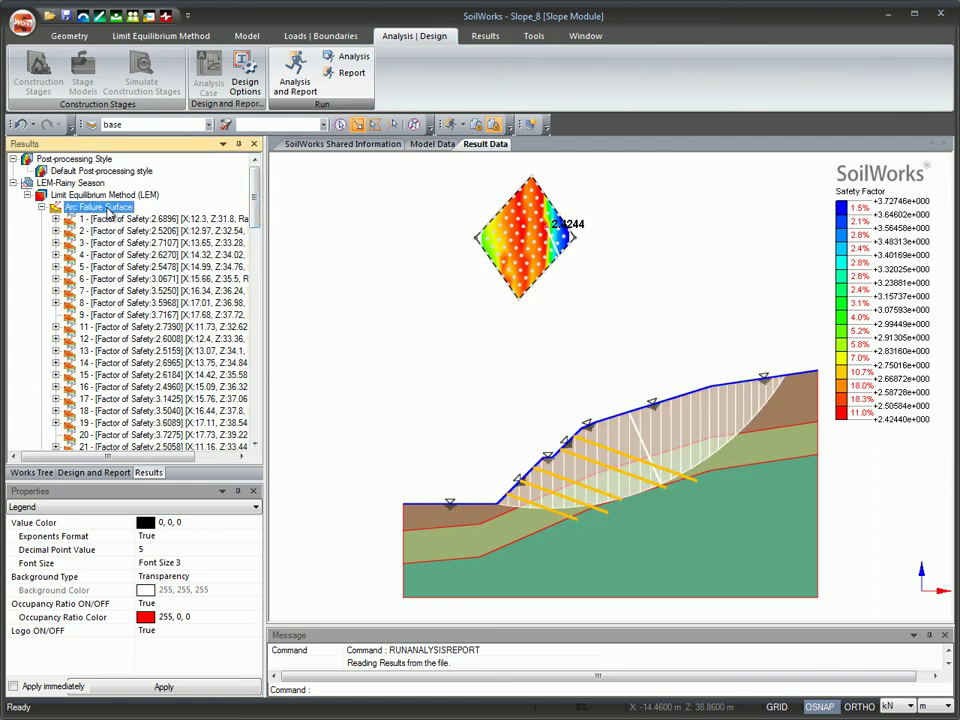
Step: Inspect the slice 15 free-body diagram, then select Check Slope Analysis in the Design and Report tree
left_click(658, 441)
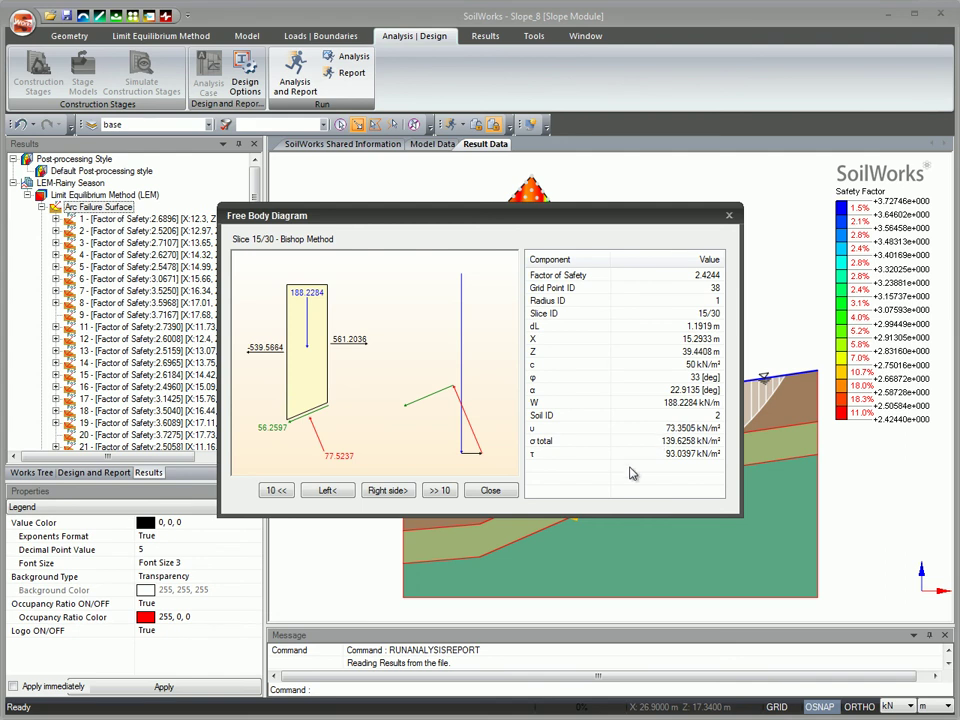
left_click(499, 493)
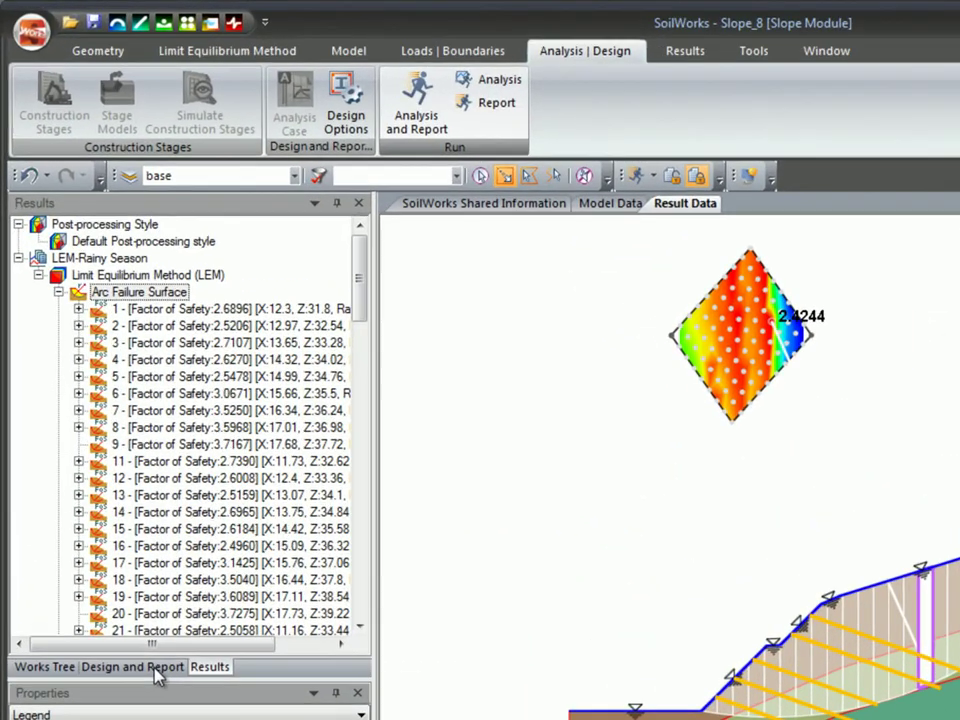
left_click(157, 667)
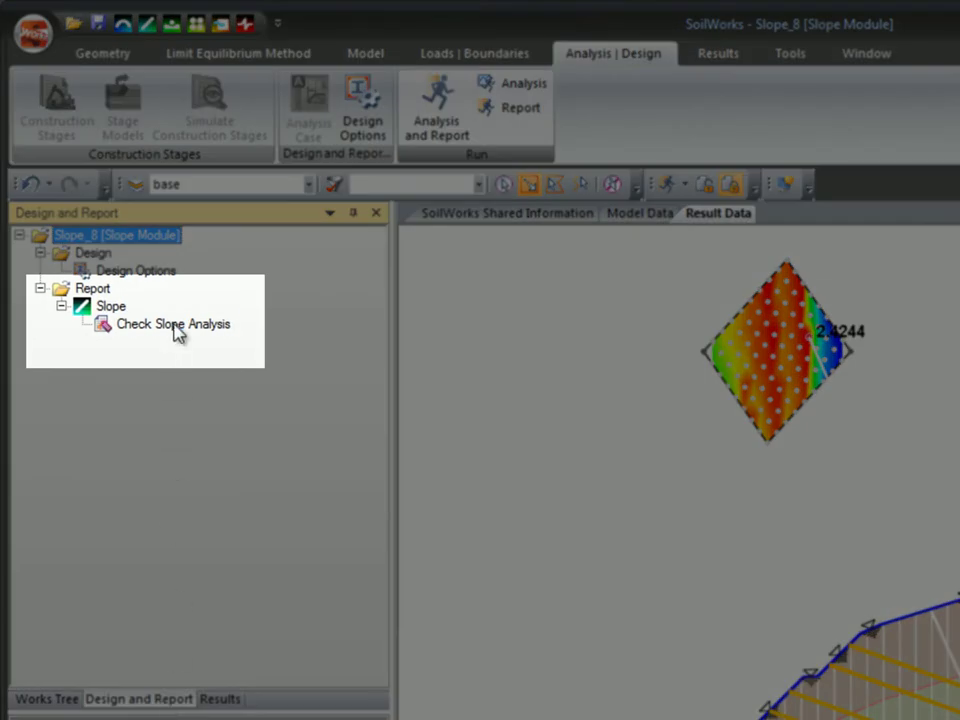
left_click(175, 325)
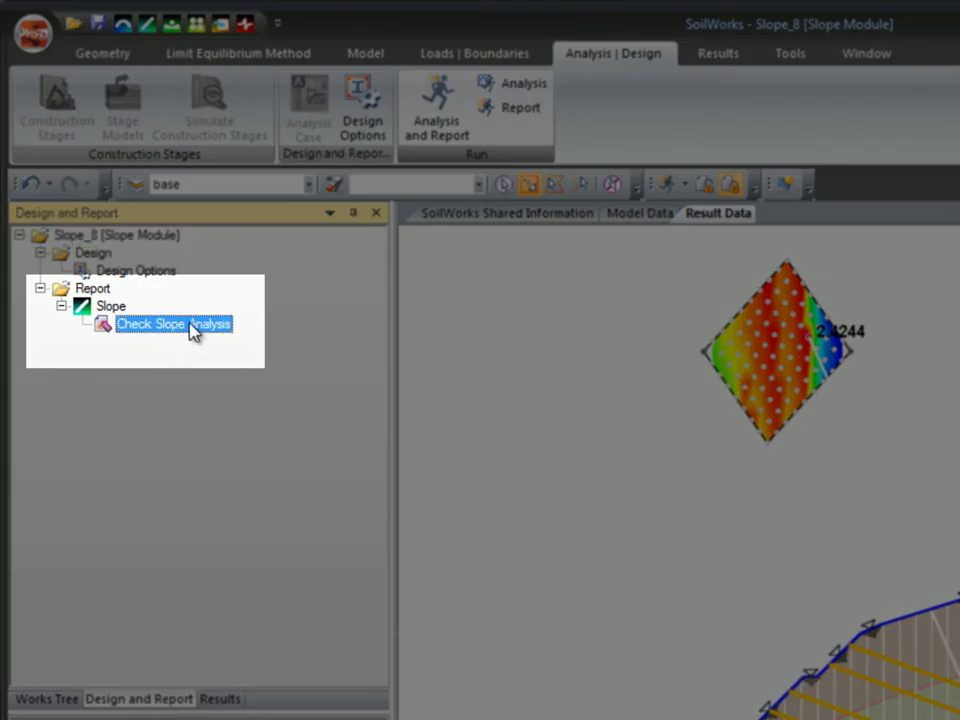